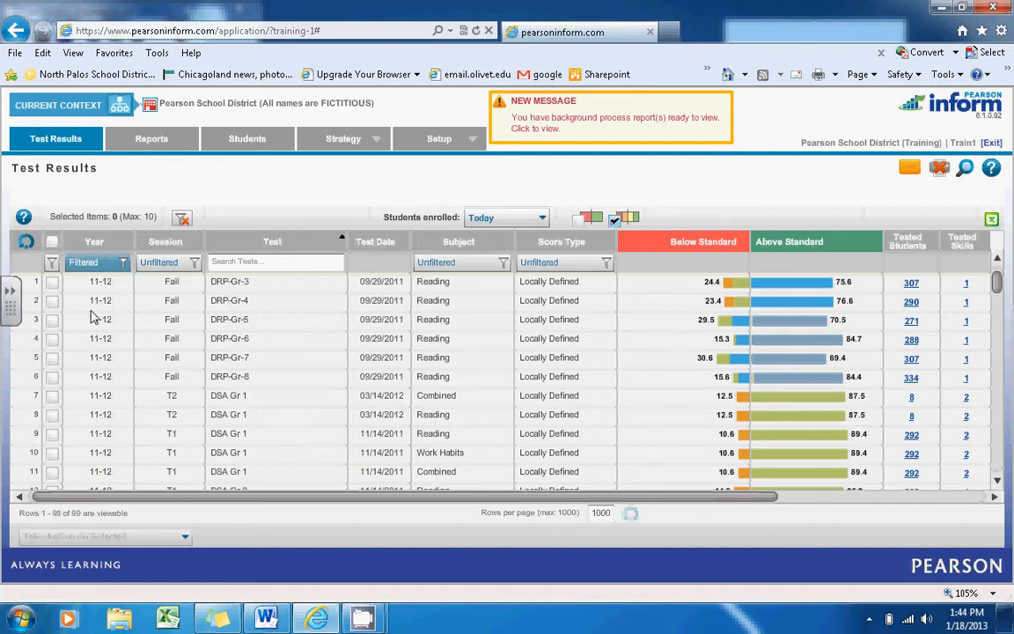
- Filter the Year column to 11-12 only, excluding 12-13 (Current Year)
click(88, 262)
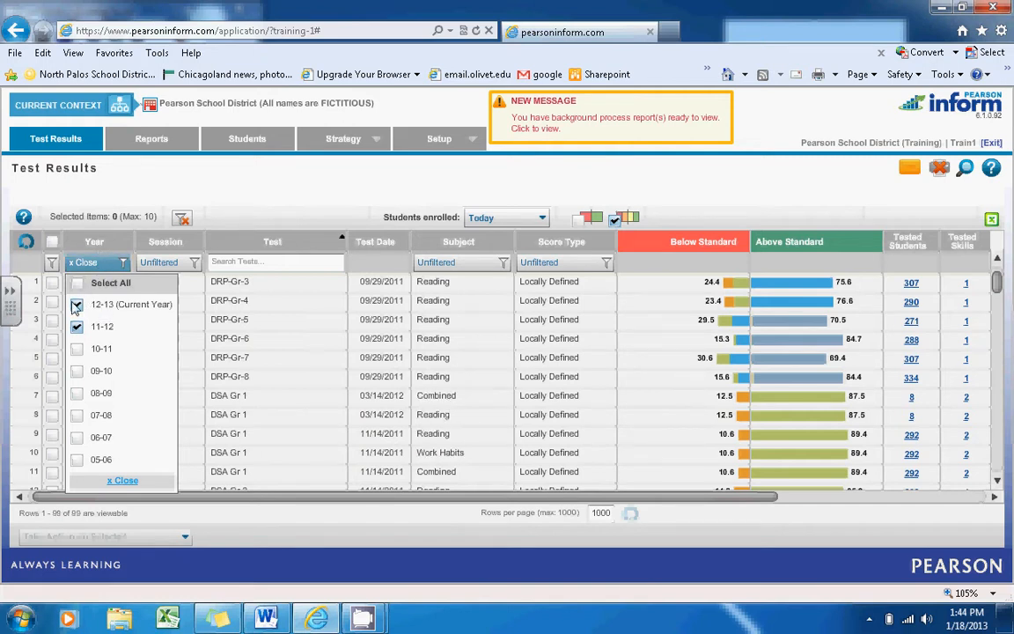
click(76, 306)
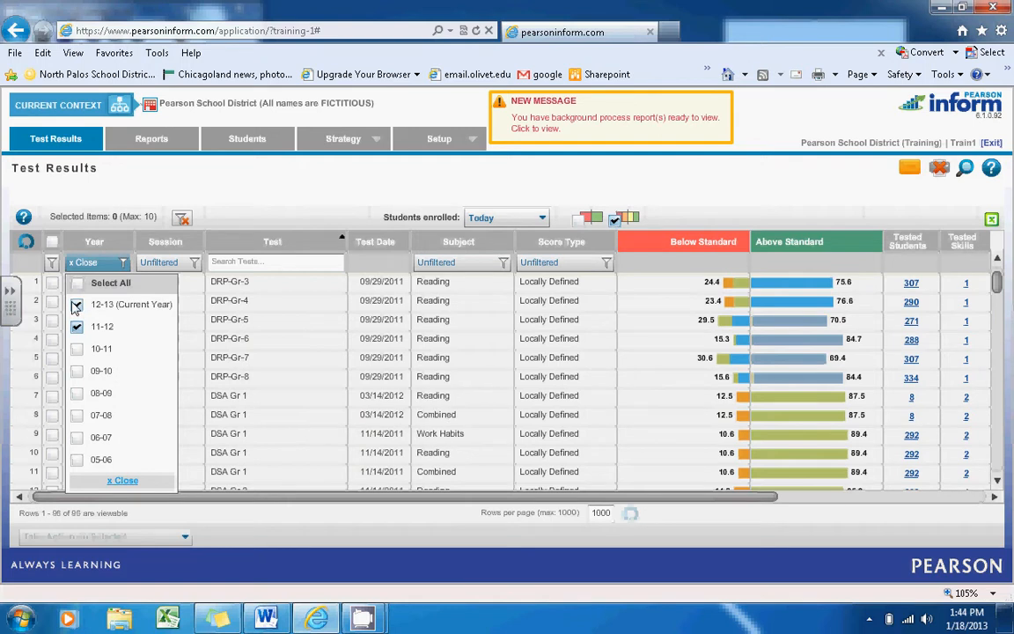
click(103, 240)
- Sort the test results by session, reversing the order and ending with ascending order
click(162, 250)
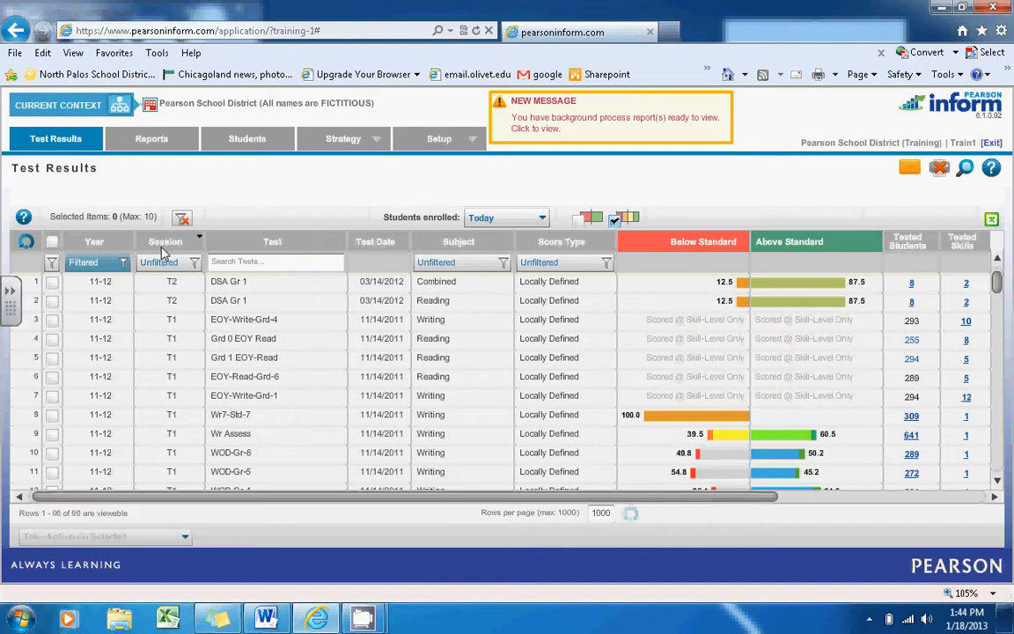
click(162, 250)
click(162, 250)
click(180, 250)
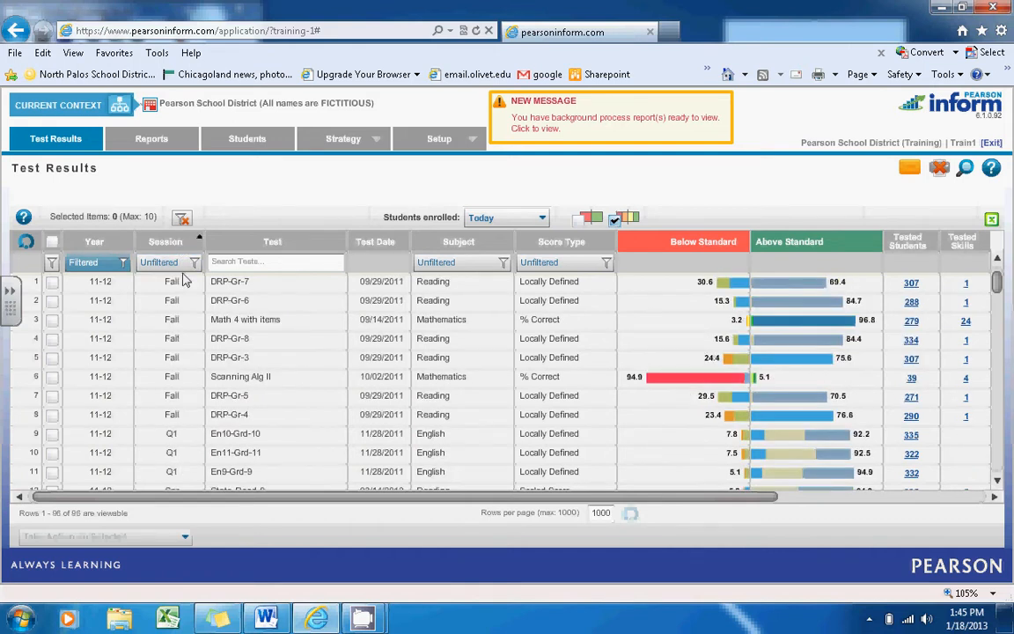
- Browse the available values in the Session filter and close it without selecting any
click(193, 263)
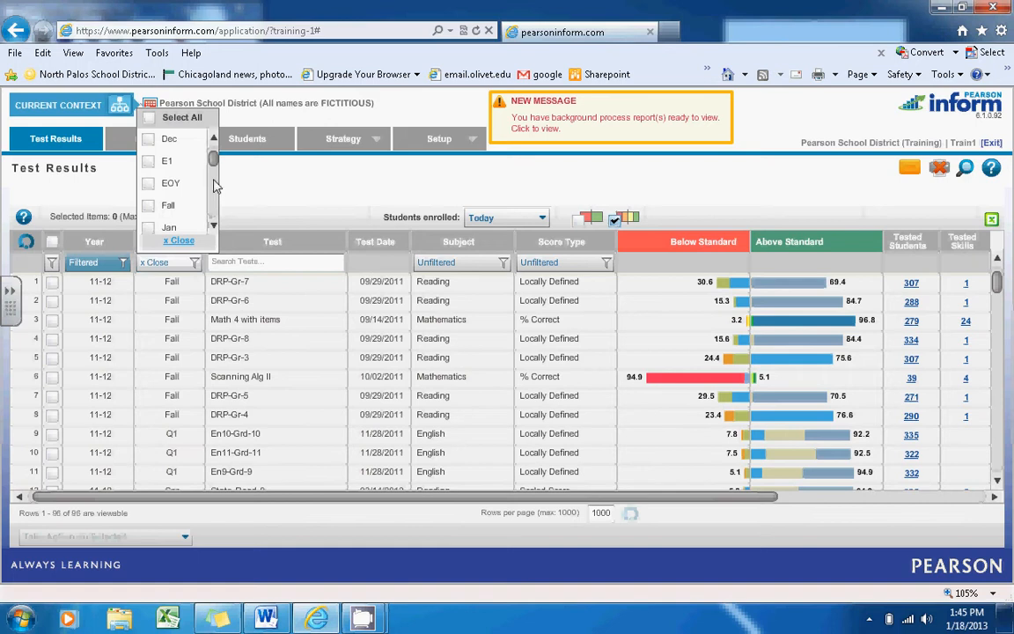
mouse_move(213, 164)
mouse_down()
mouse_move(210, 219)
mouse_move(202, 163)
mouse_up()
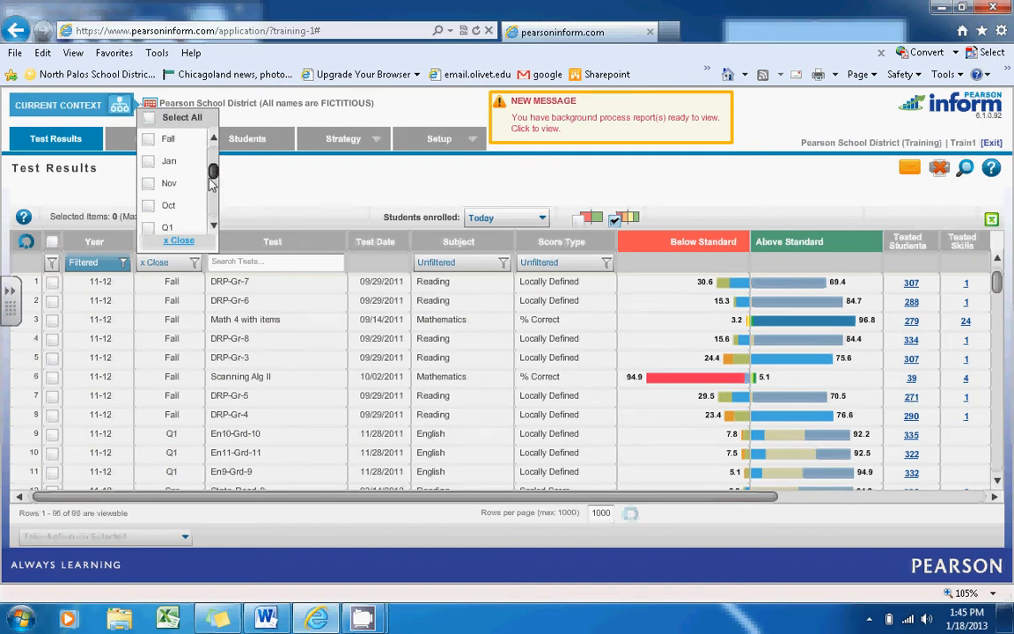
click(233, 189)
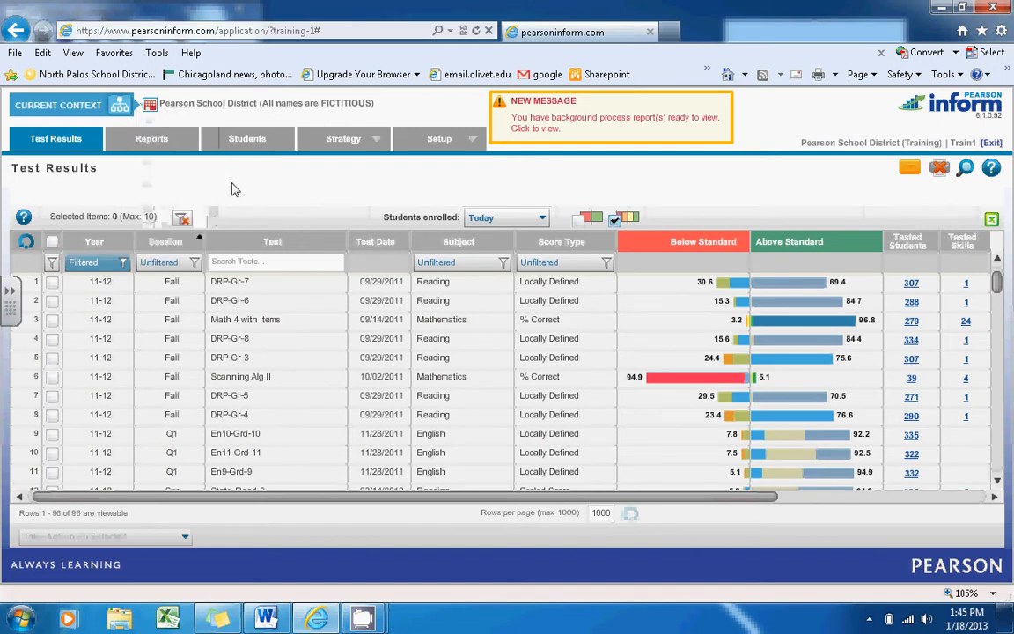
- Sort the results by test name, switching between descending and ascending and ending with descending order
click(271, 245)
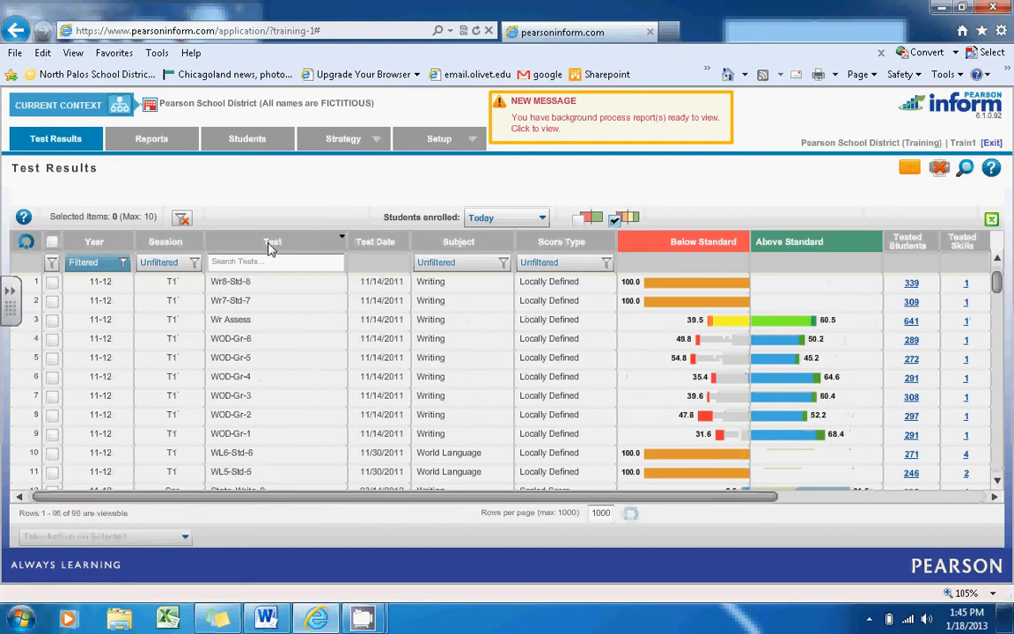
click(270, 248)
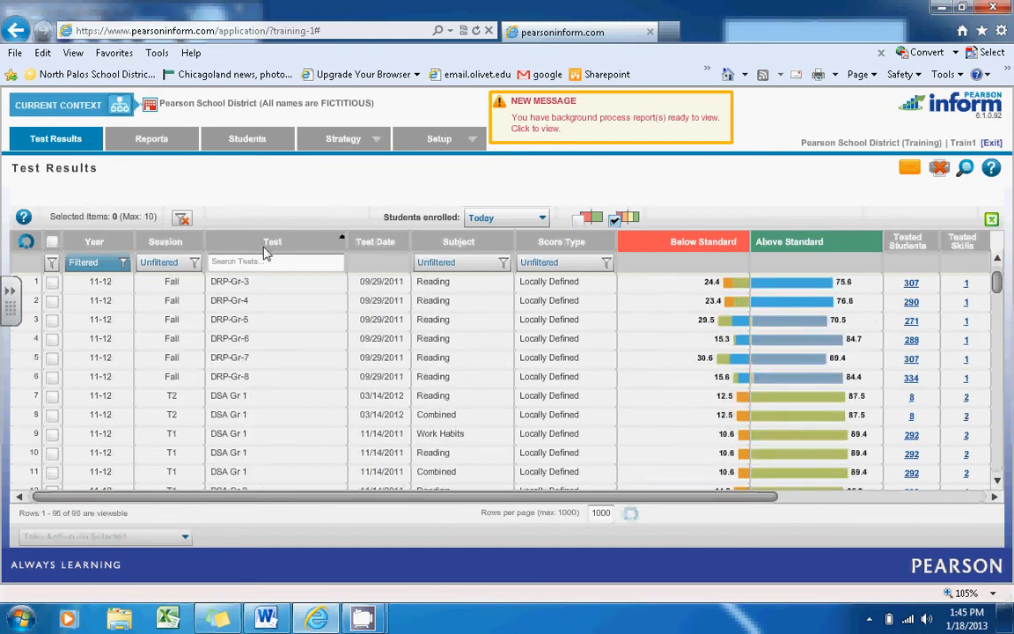
click(264, 241)
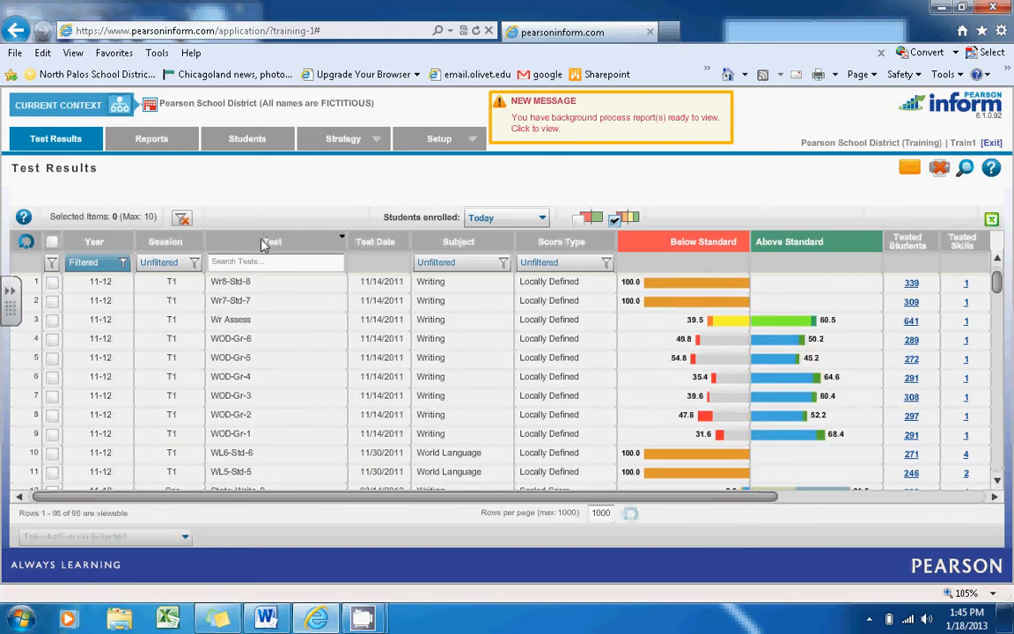
- Search the test names for "Read" and clear the search text
click(249, 261)
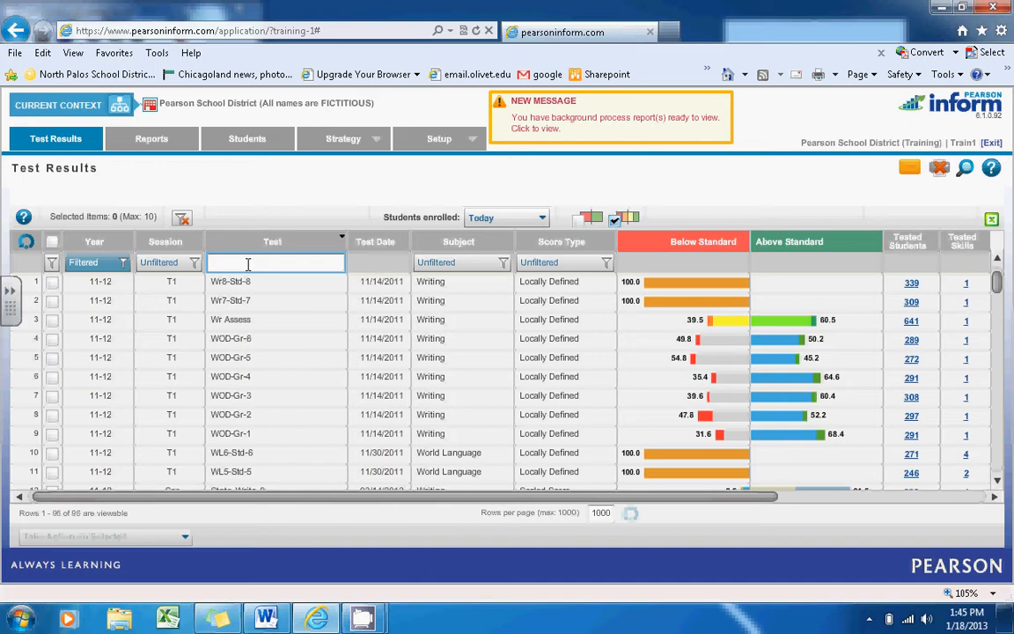
text(Read)
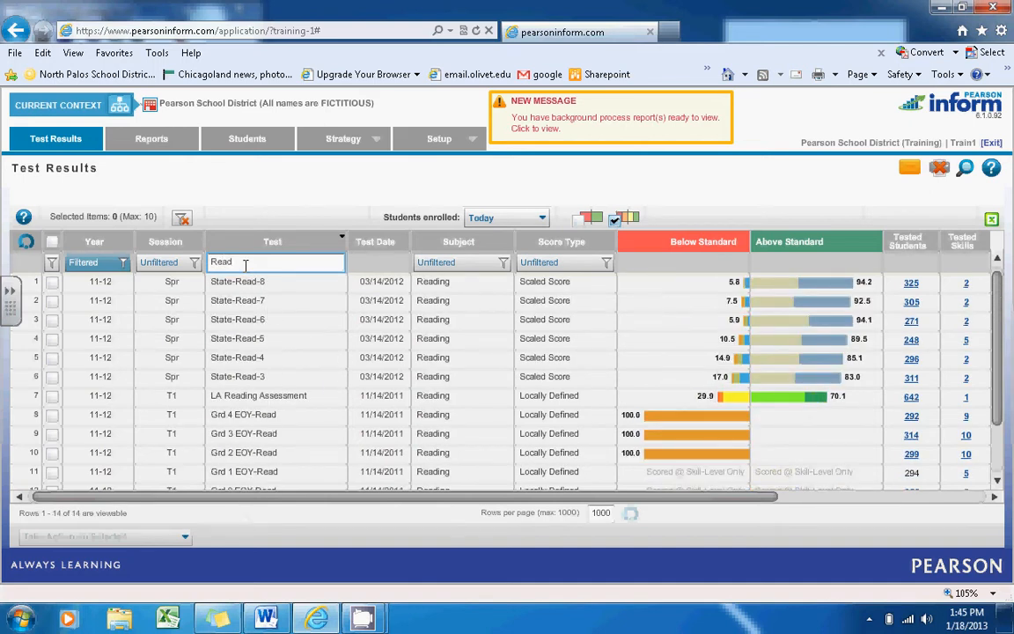
text(\)
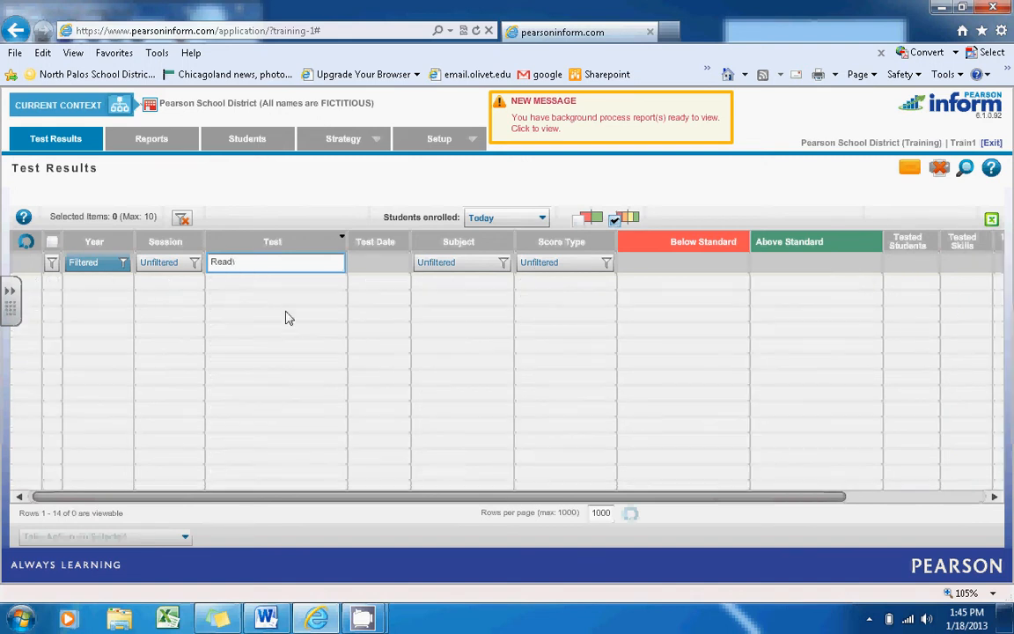
key(BackSpace)
key(BackSpace)
key(BackSpace)
key(BackSpace)
key(BackSpace)
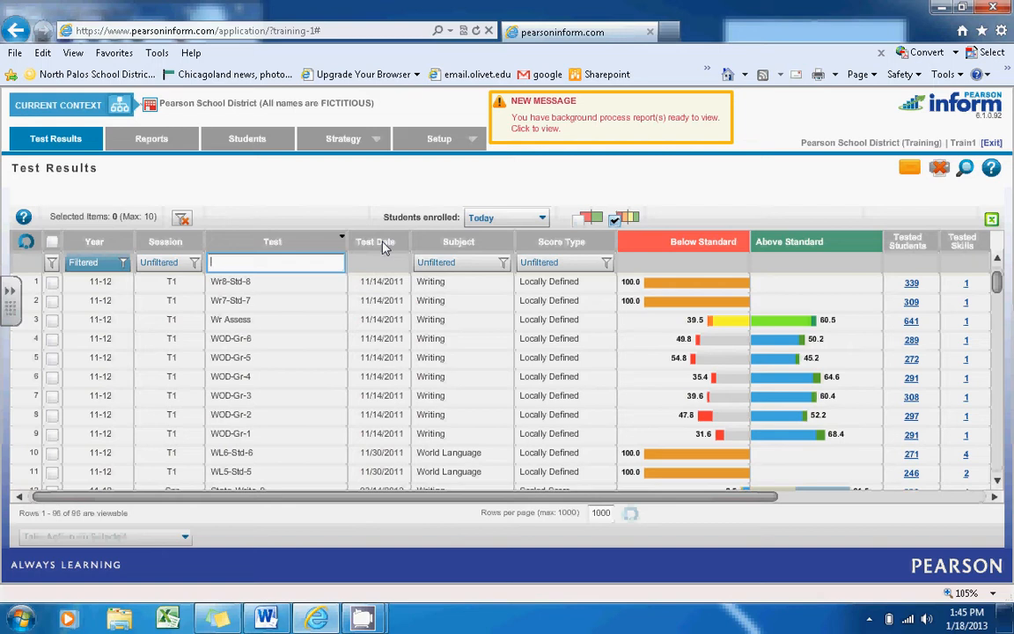
- Sort the results by subject in ascending order and filter the Subject column to Reading
click(470, 246)
click(459, 263)
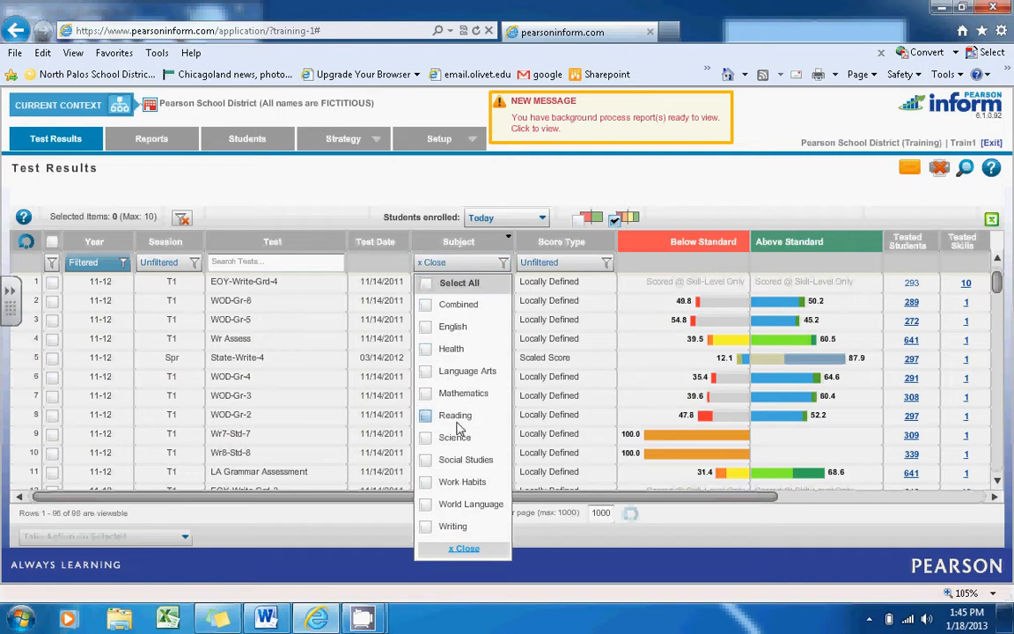
click(427, 415)
click(488, 263)
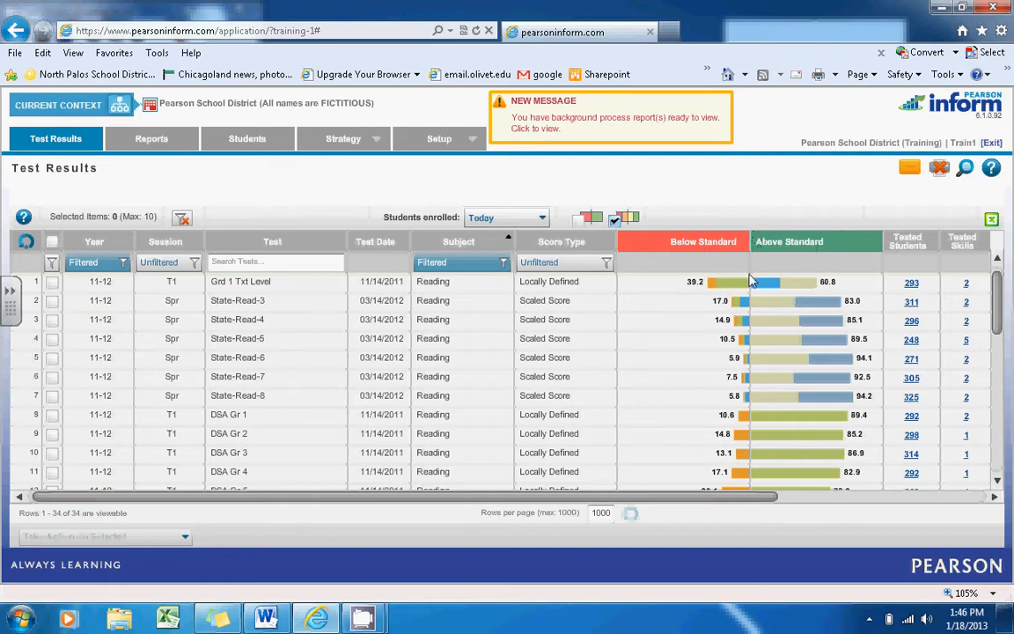
- Show the result bars in the two-colour below/above standard view and switch back to the multi-colour proficiency view
mouse_move(749, 302)
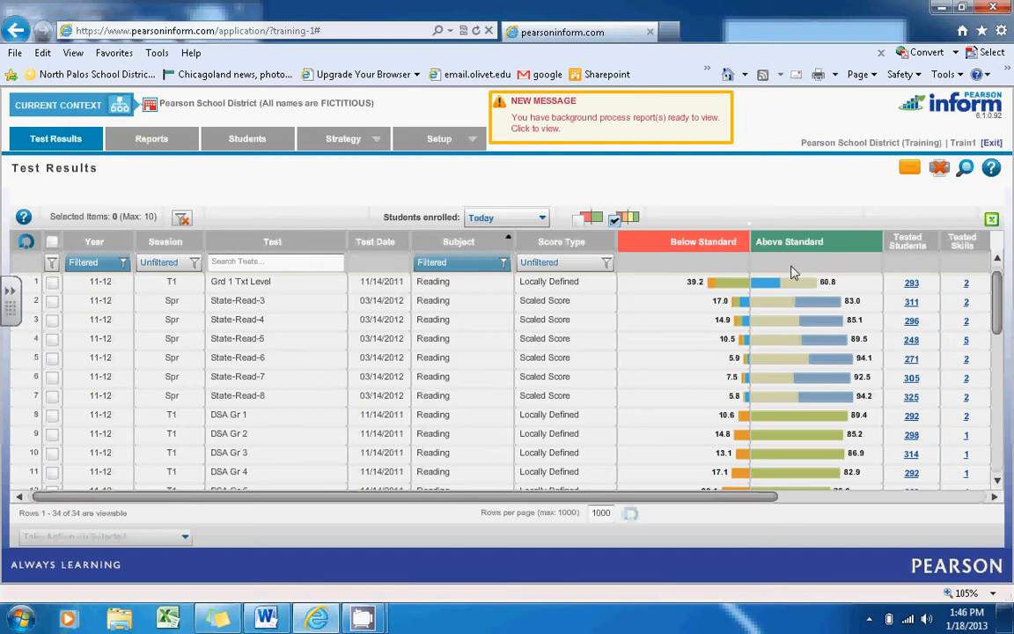
click(582, 220)
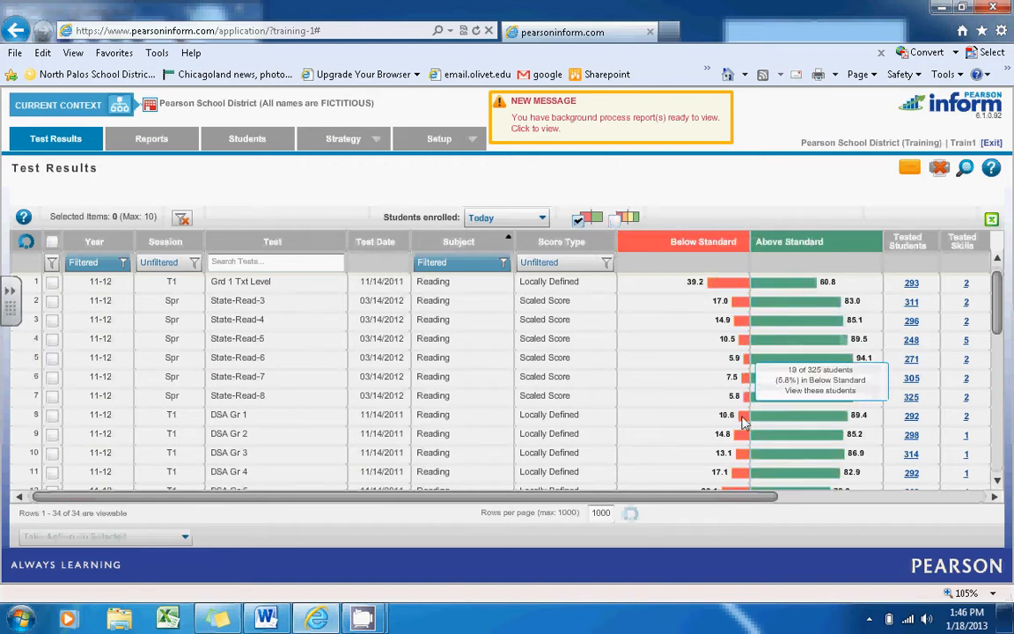
click(615, 221)
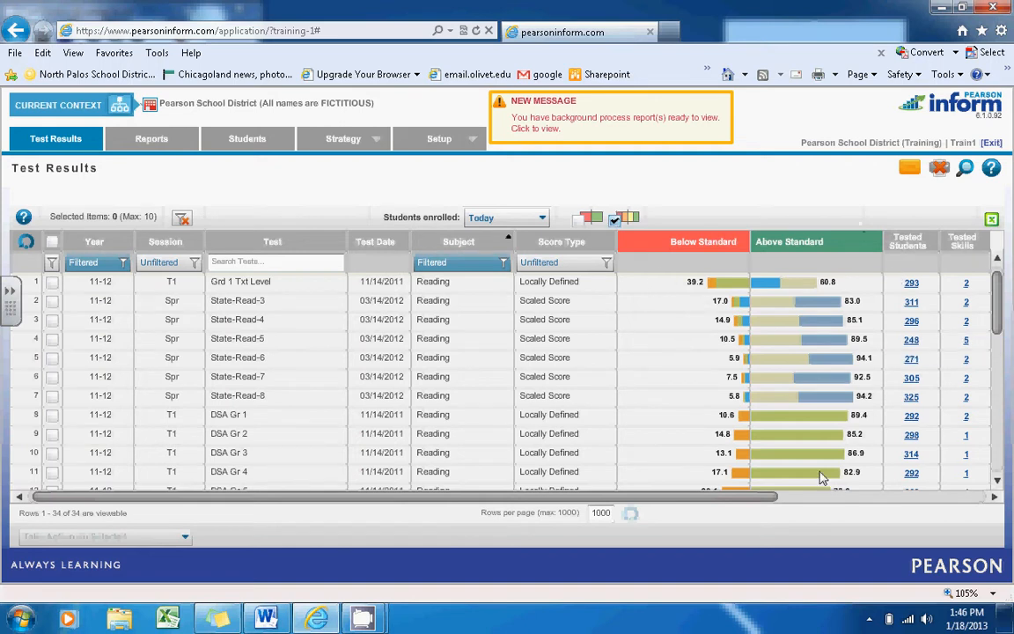
- Open the list of students in the Below band of Grd 1 Txt Level and sort it by score, lowest first
mouse_move(713, 284)
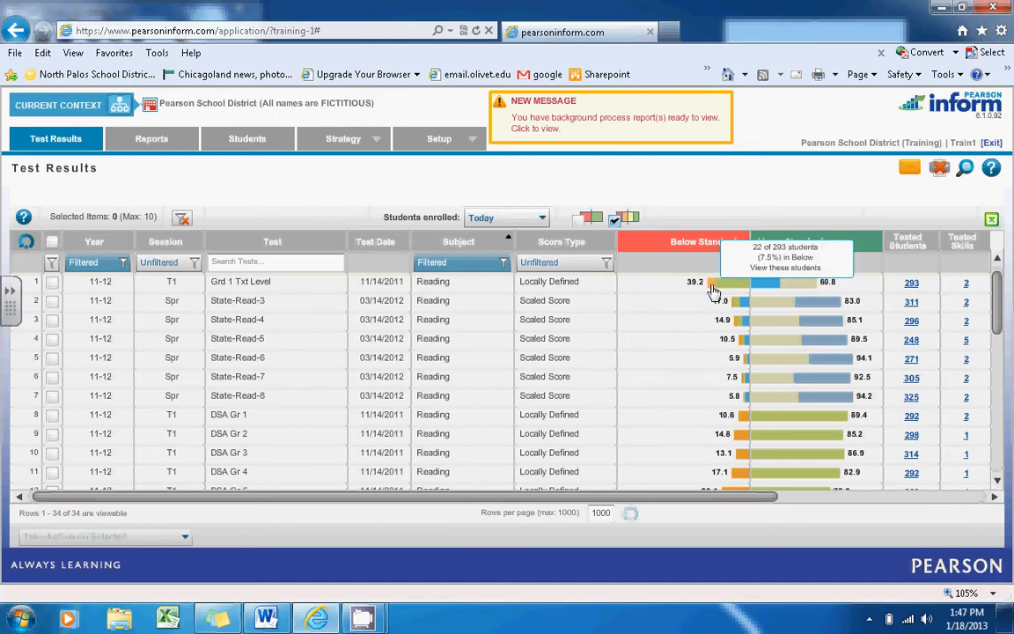
click(713, 292)
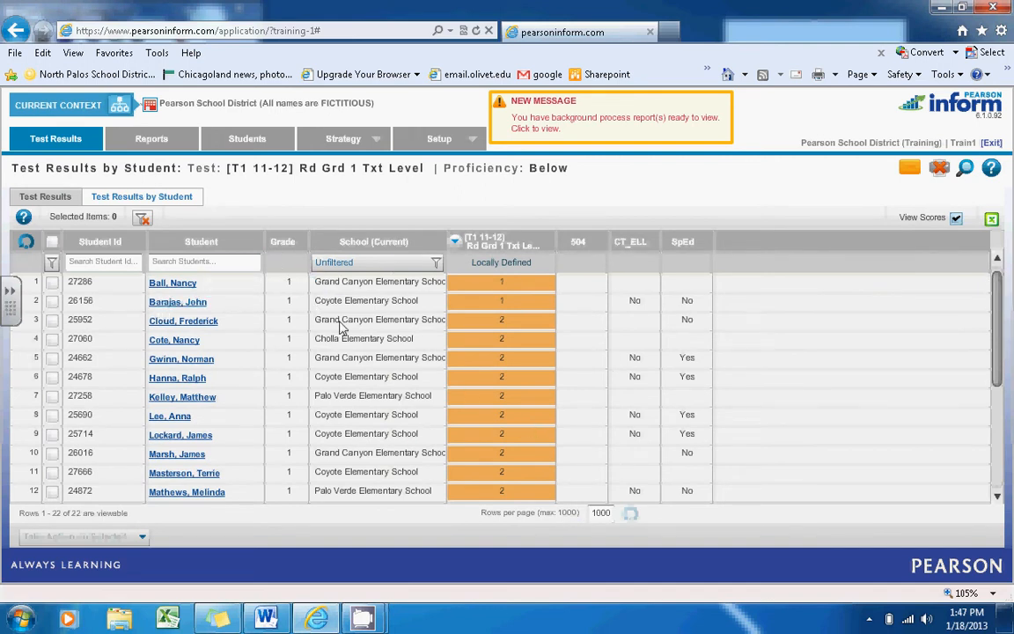
drag(1001, 308, 1000, 407)
scroll(978, 358, up, 4)
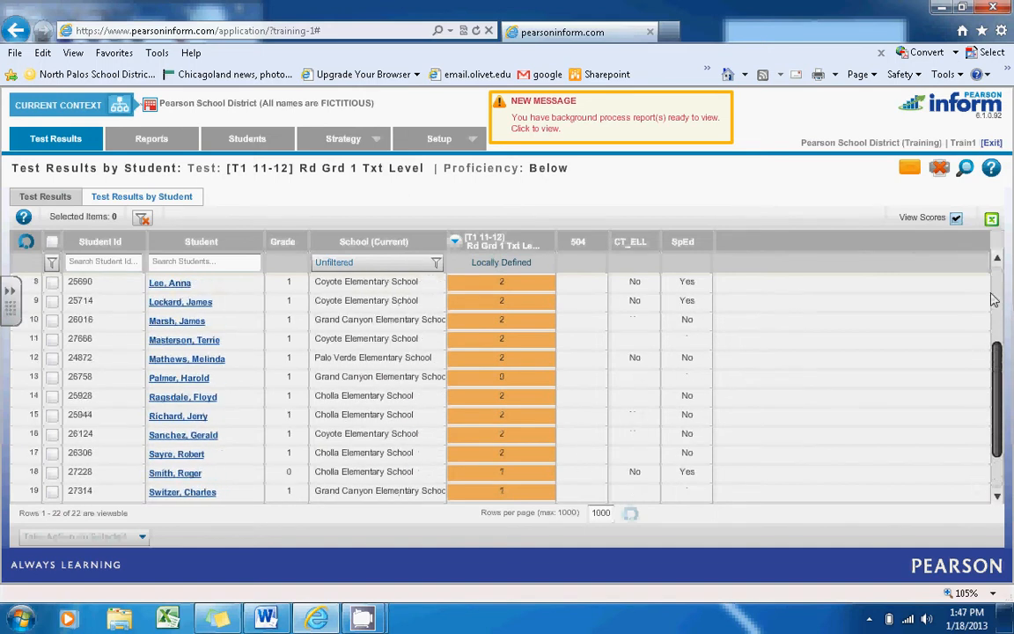
click(510, 245)
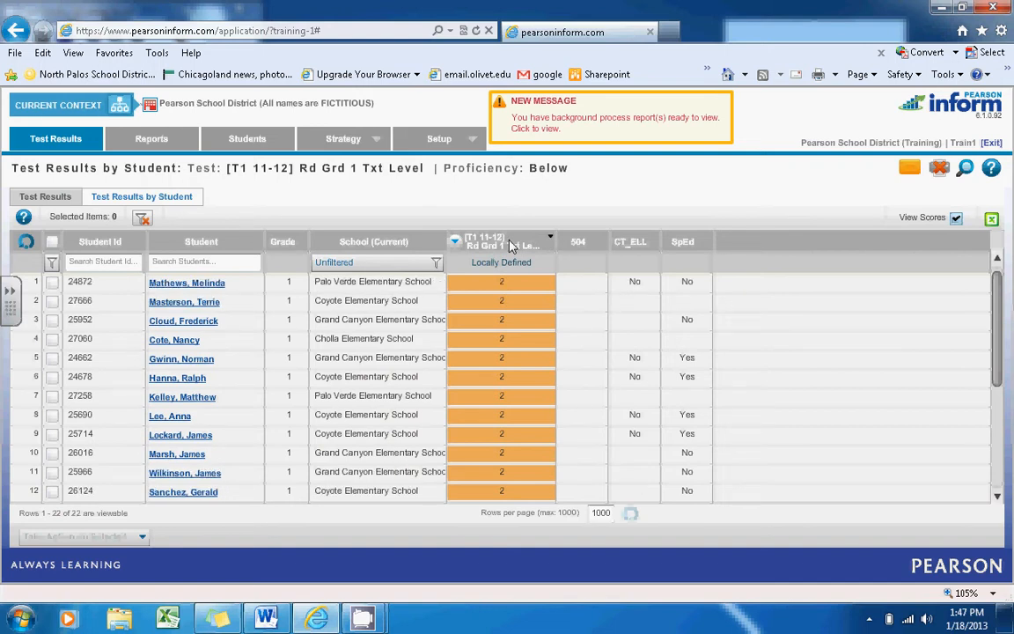
click(510, 244)
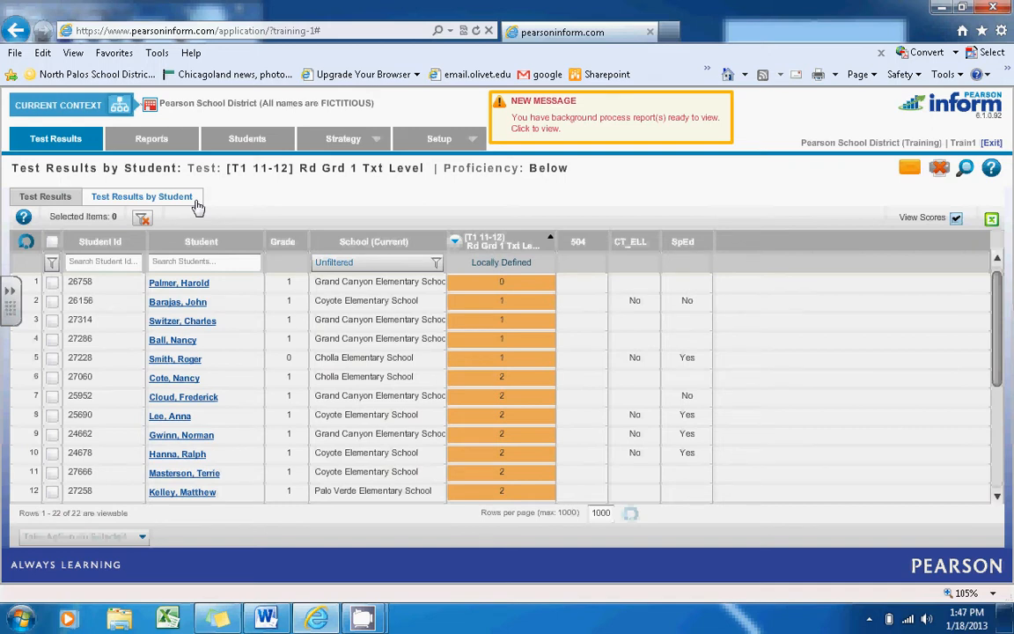
- Return to the test results, open all tested students for State-Read-3 and sort them by scaled score, lowest first
click(71, 198)
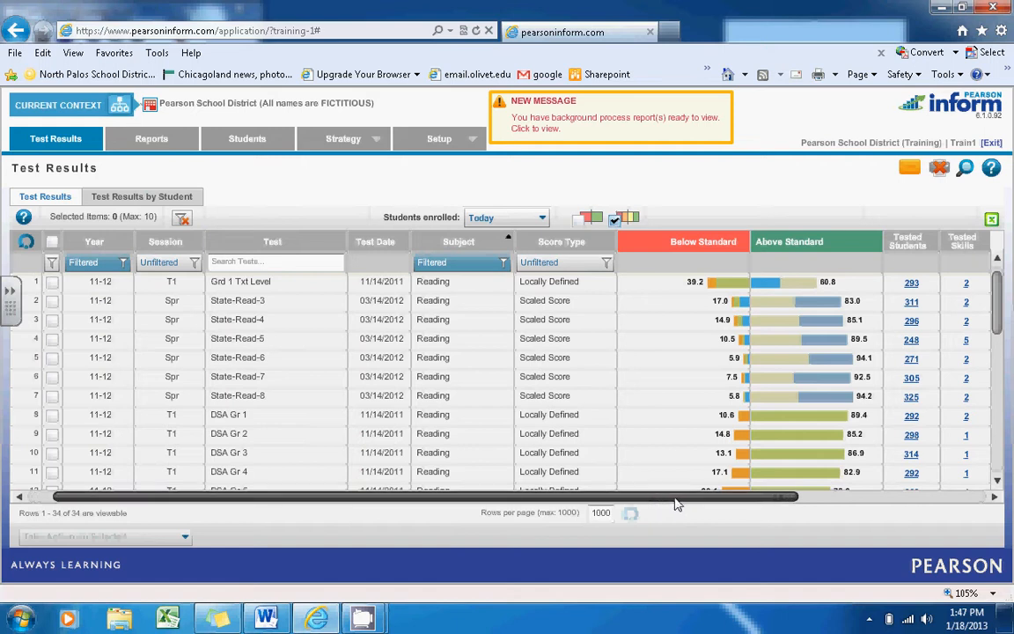
drag(676, 501, 858, 448)
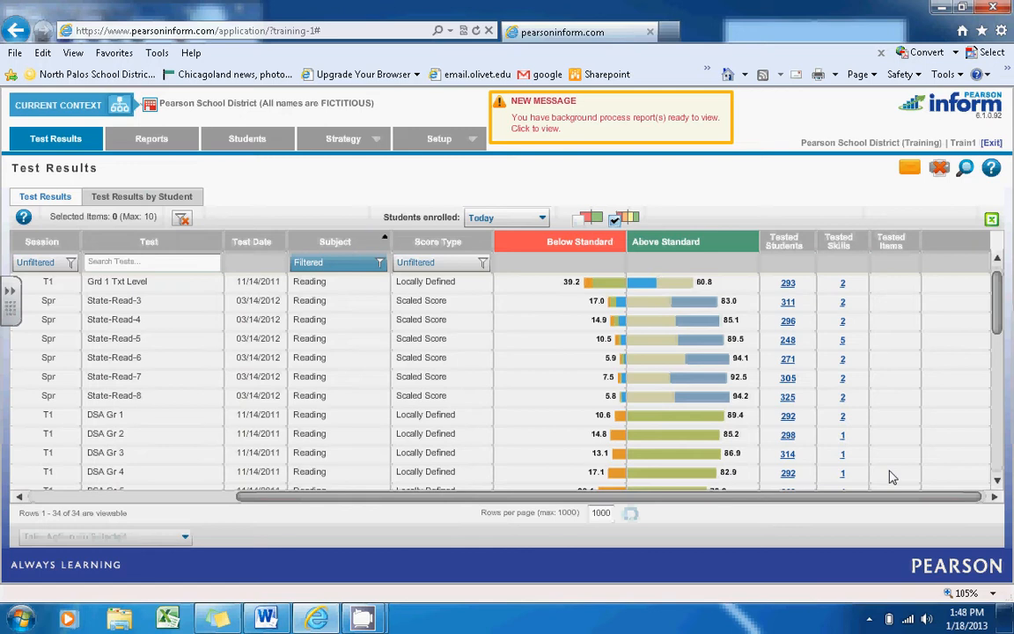
click(787, 305)
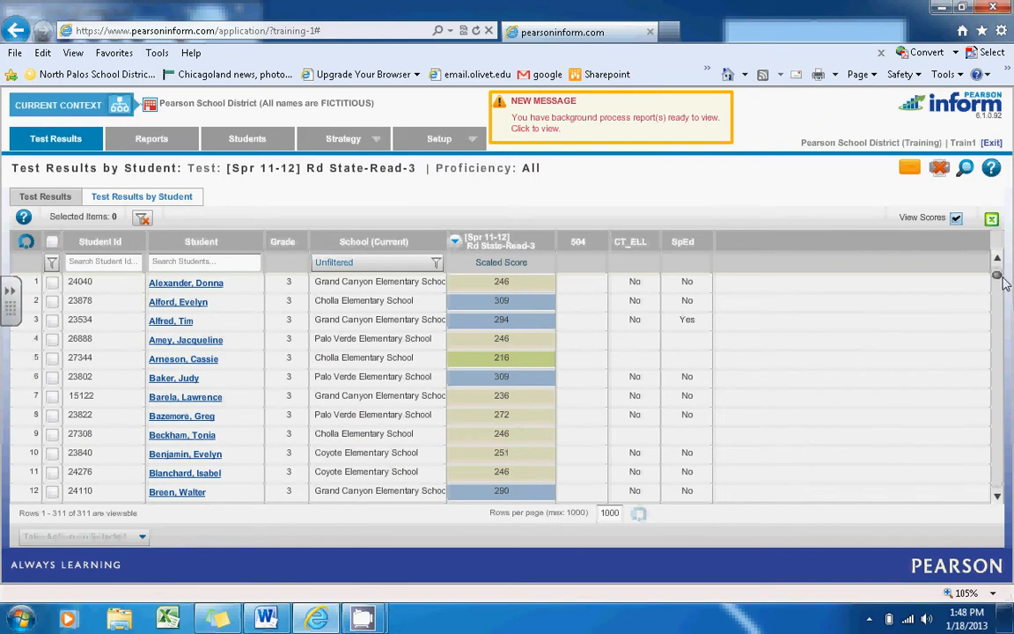
mouse_move(997, 277)
mouse_down()
mouse_move(999, 328)
mouse_move(998, 274)
mouse_up()
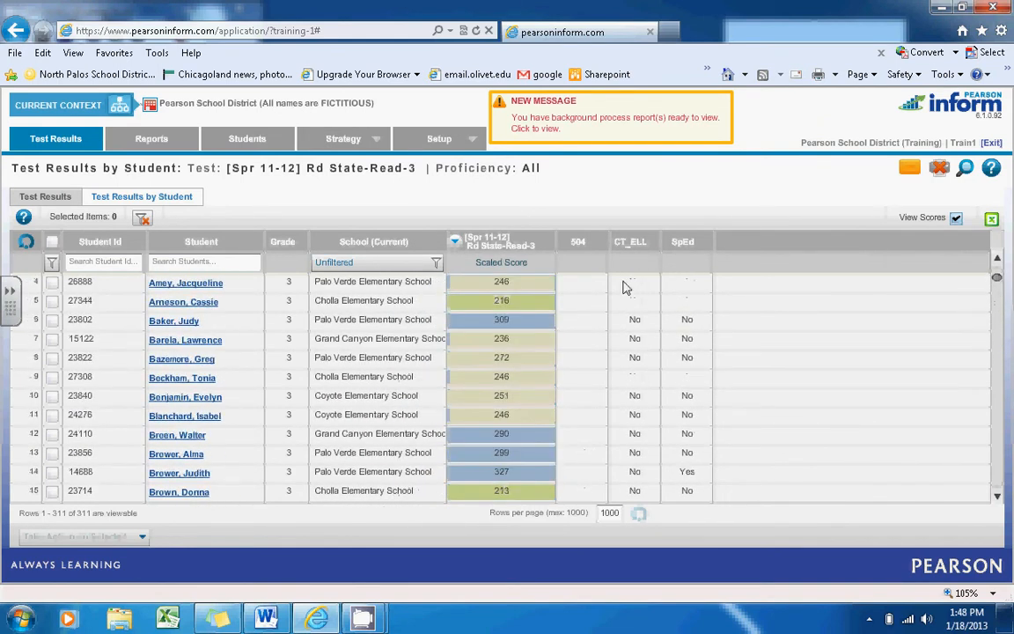
click(506, 245)
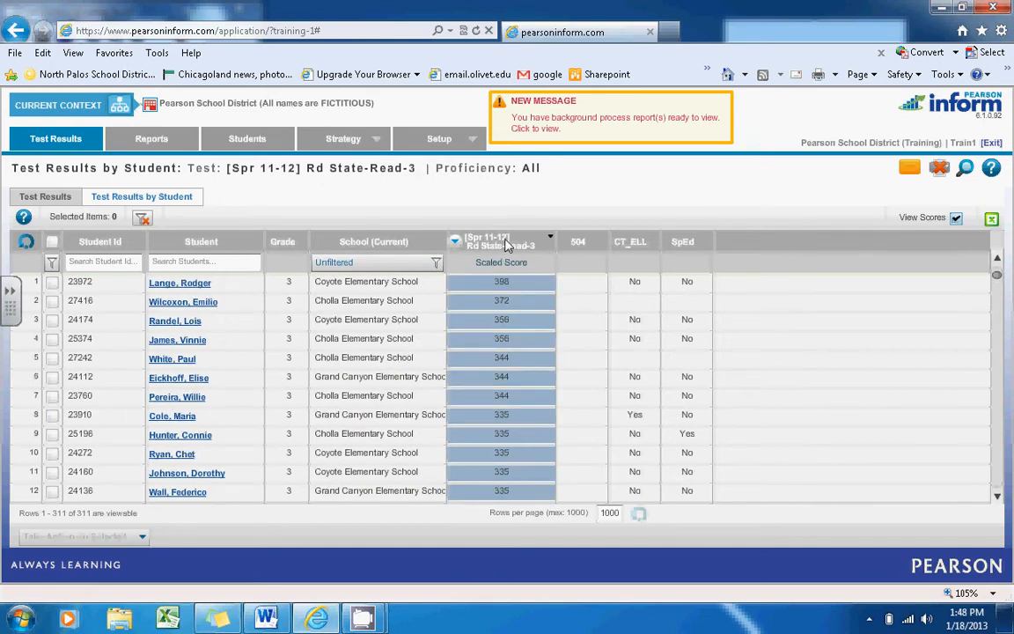
click(506, 245)
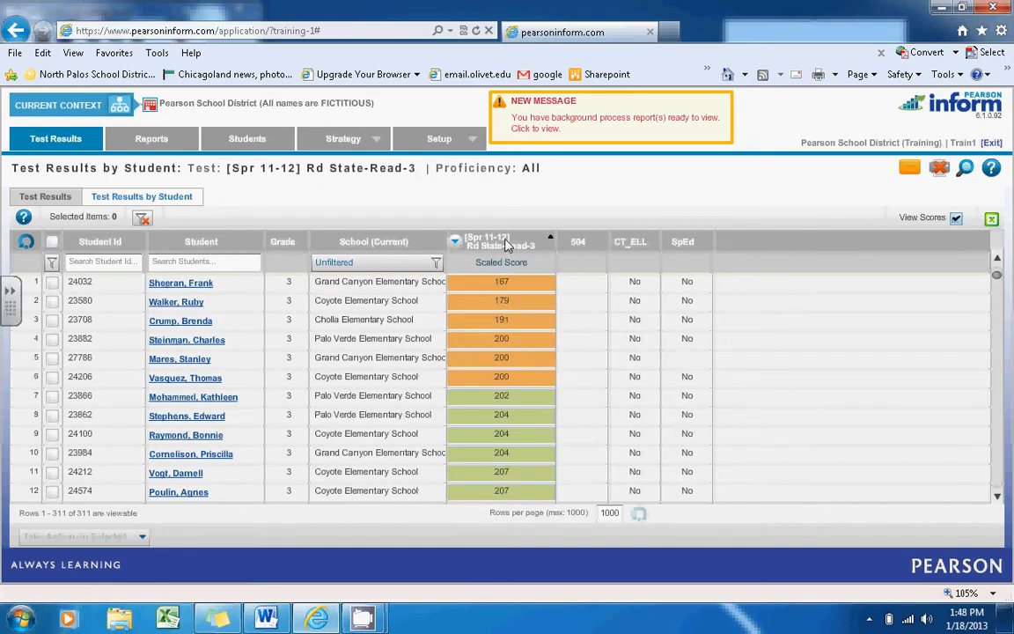
- View the skill results for State-Read-5 from the test results and return to the test list
click(39, 197)
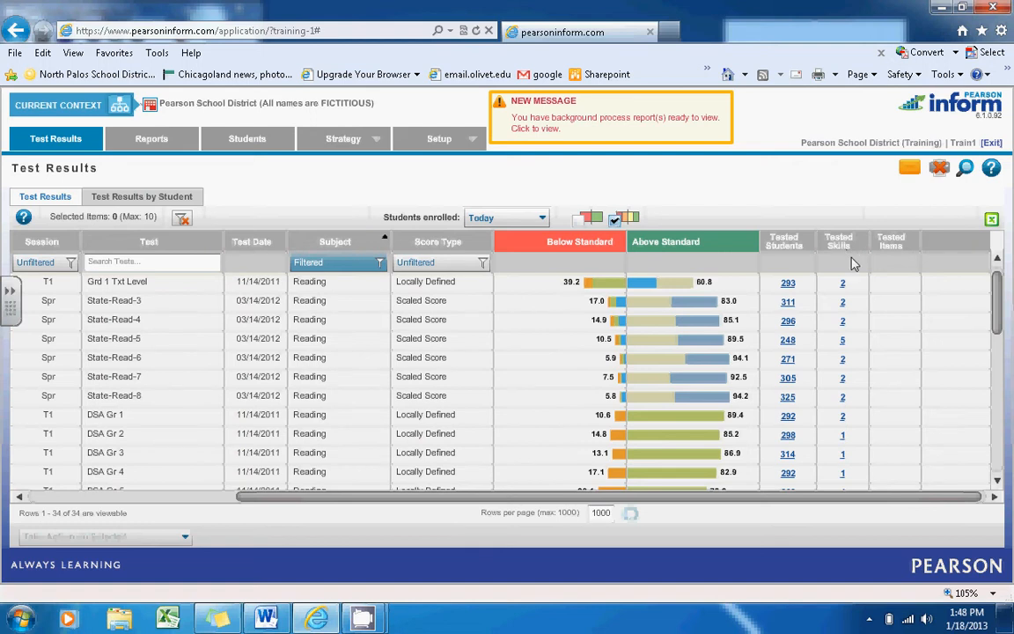
click(843, 344)
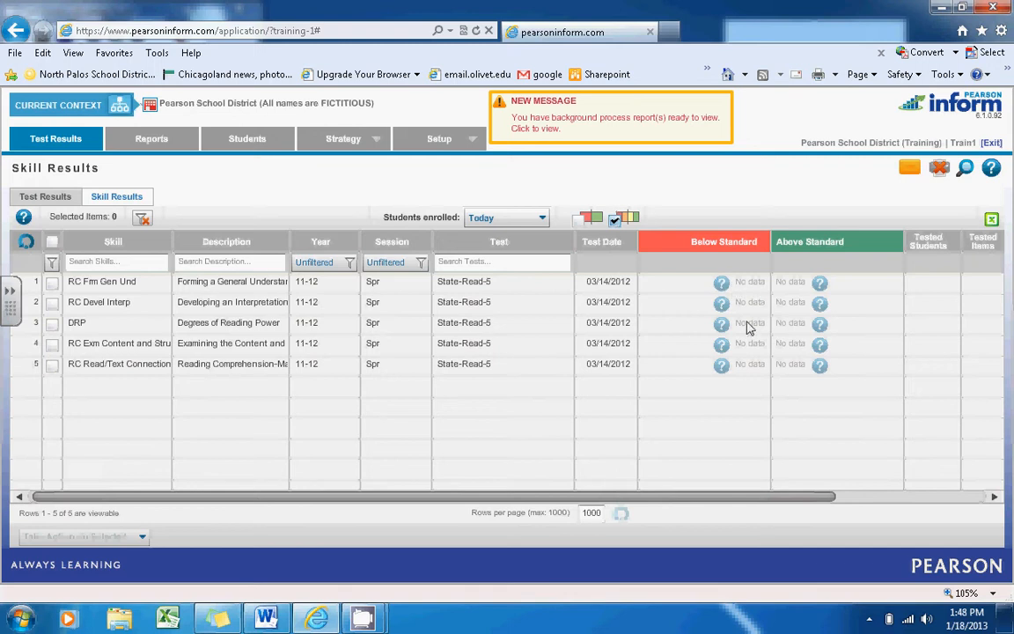
click(51, 196)
- Select the State-Read-5 and DSA Gr 5 tests and show their combined Test Results by Student
drag(525, 497, 194, 510)
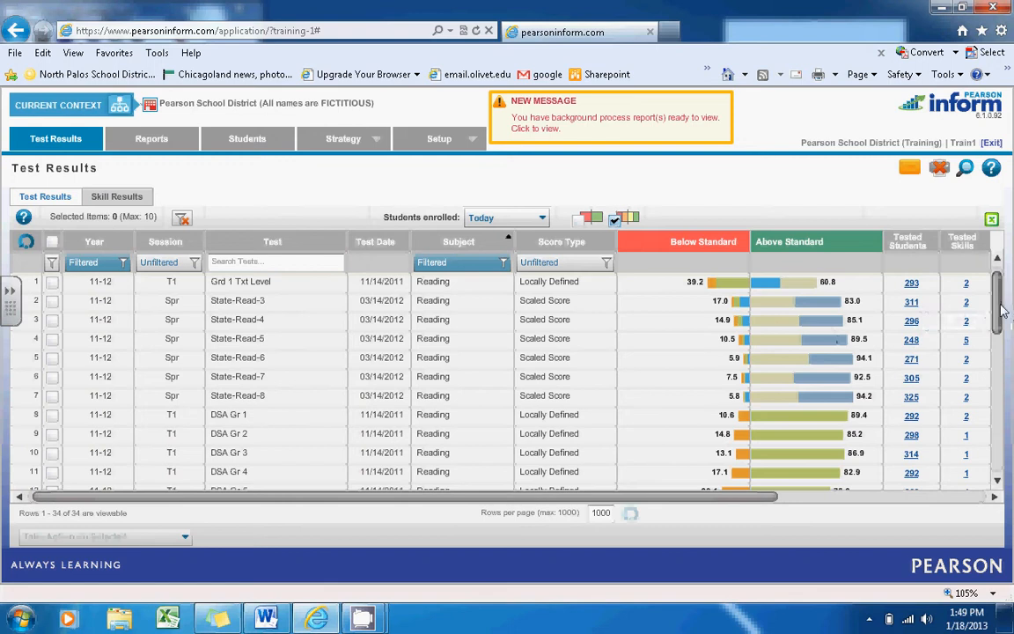
drag(1000, 304, 998, 273)
click(52, 339)
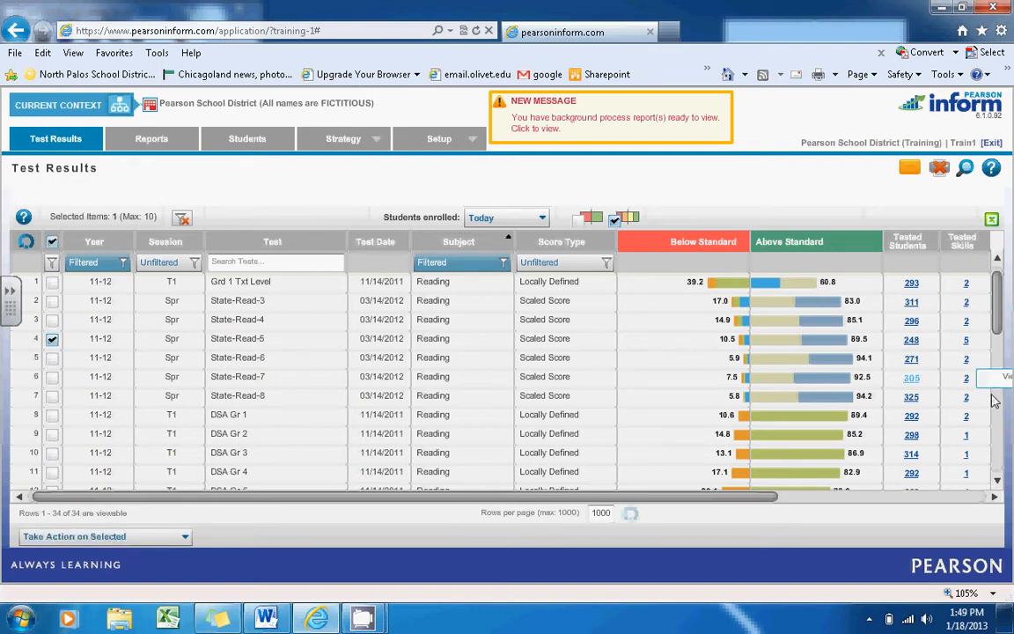
click(997, 481)
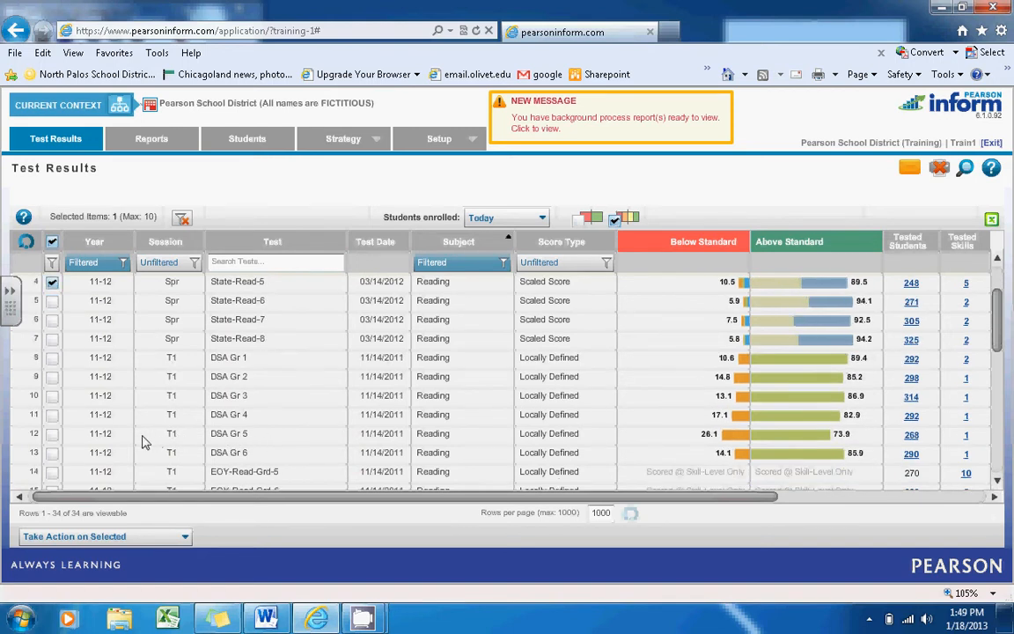
click(52, 433)
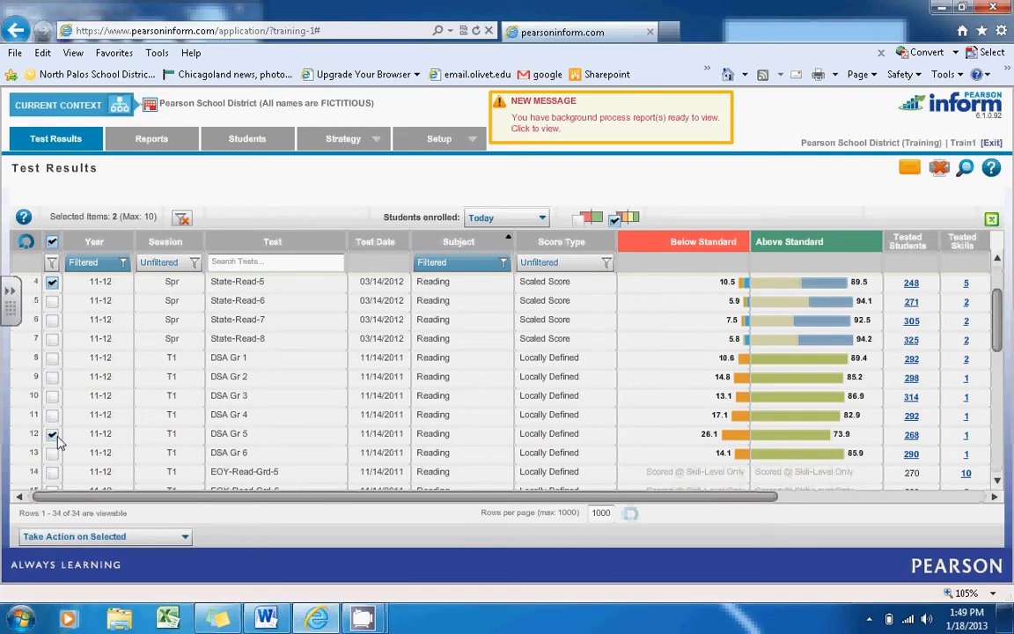
click(166, 539)
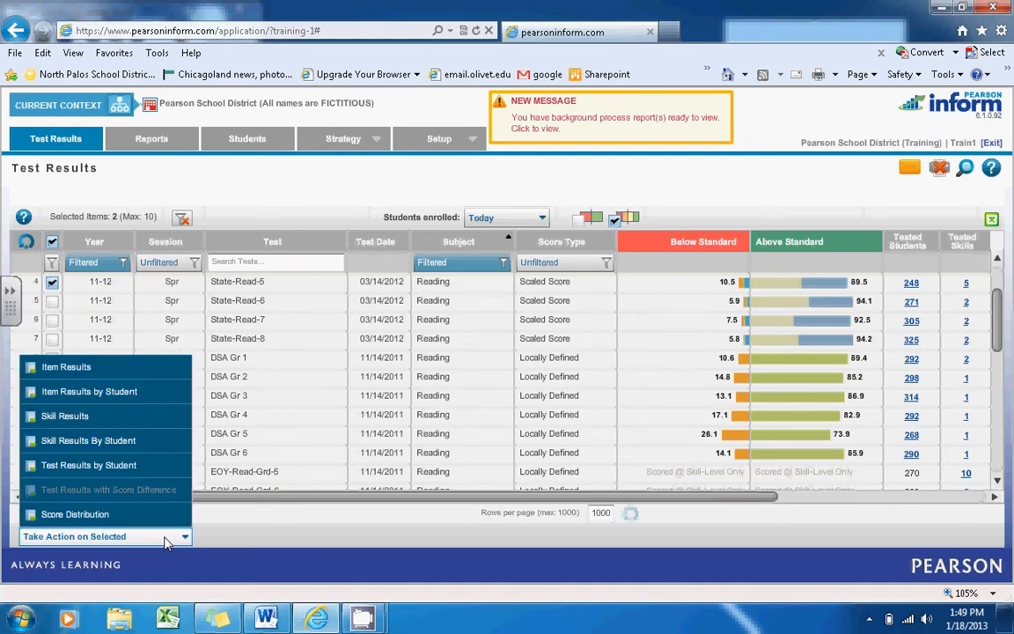
click(122, 469)
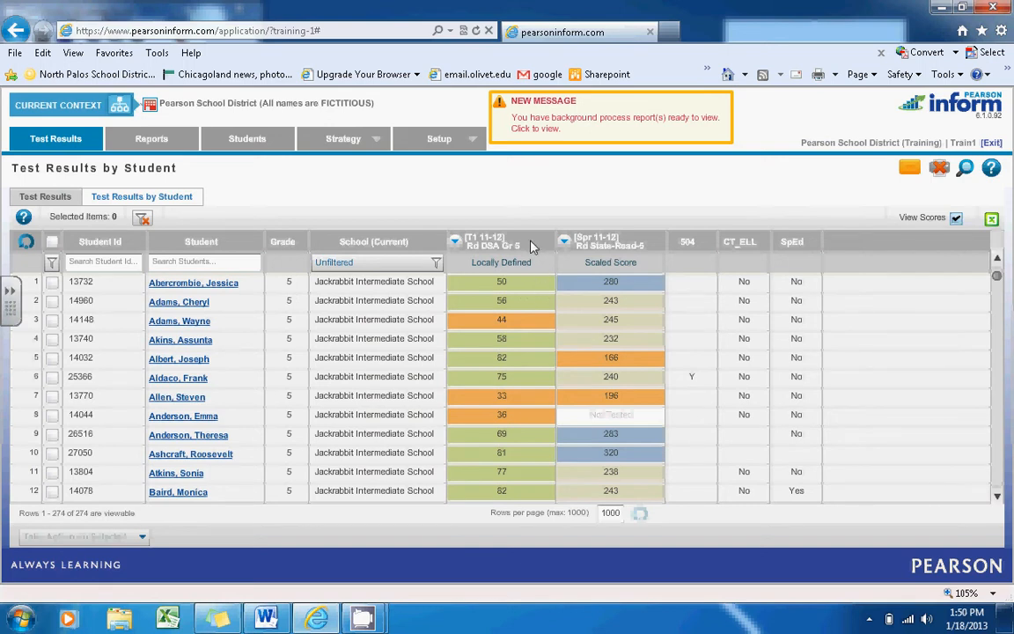
- Sort the students by DSA Gr 5 score and secondarily by State-Read-5 score, both lowest first, and look through the list
click(494, 246)
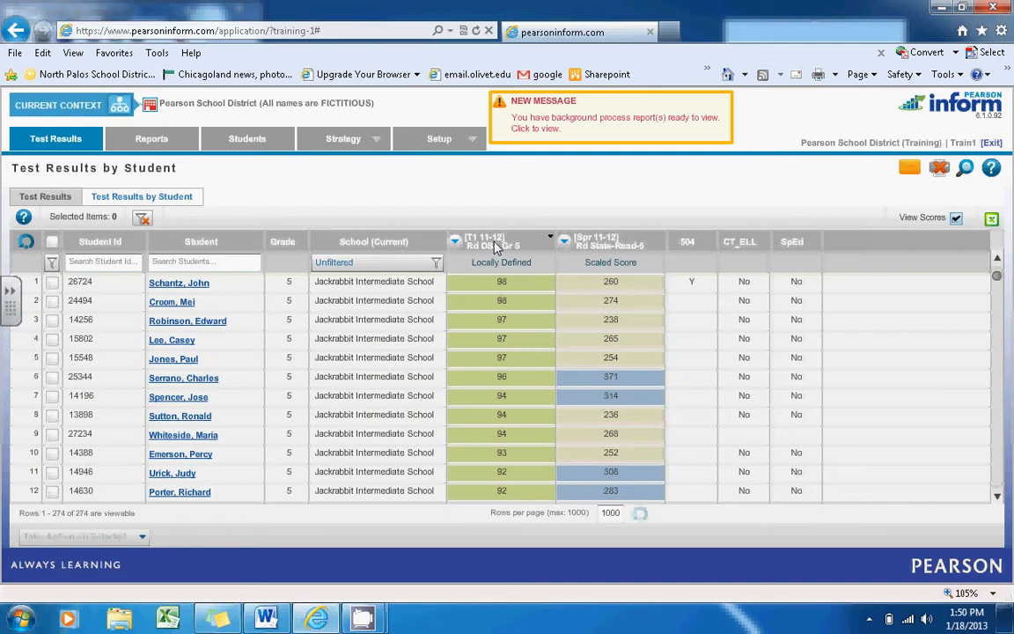
click(495, 248)
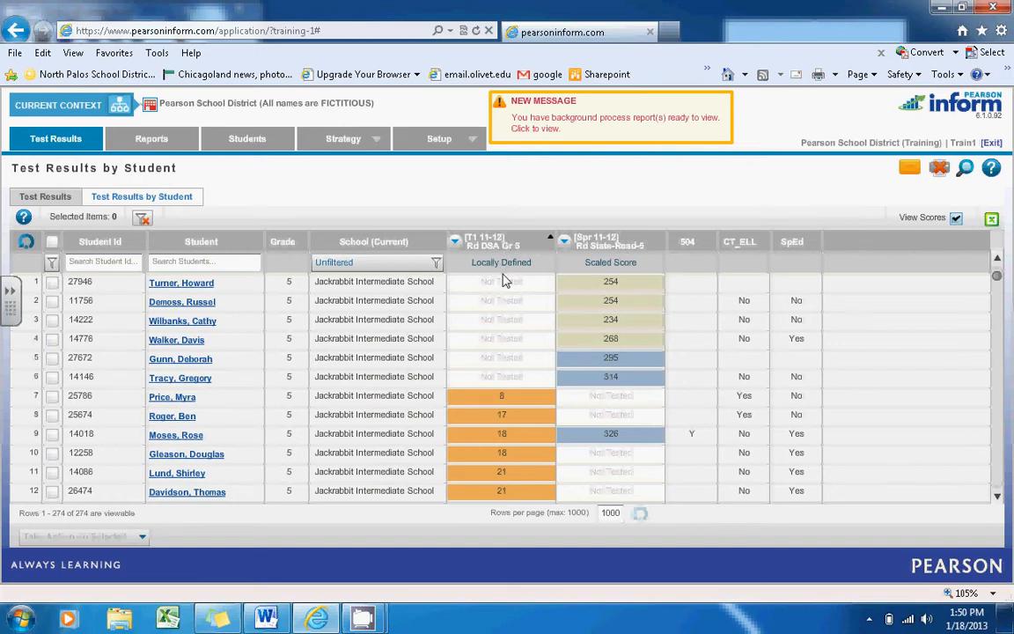
click(606, 247)
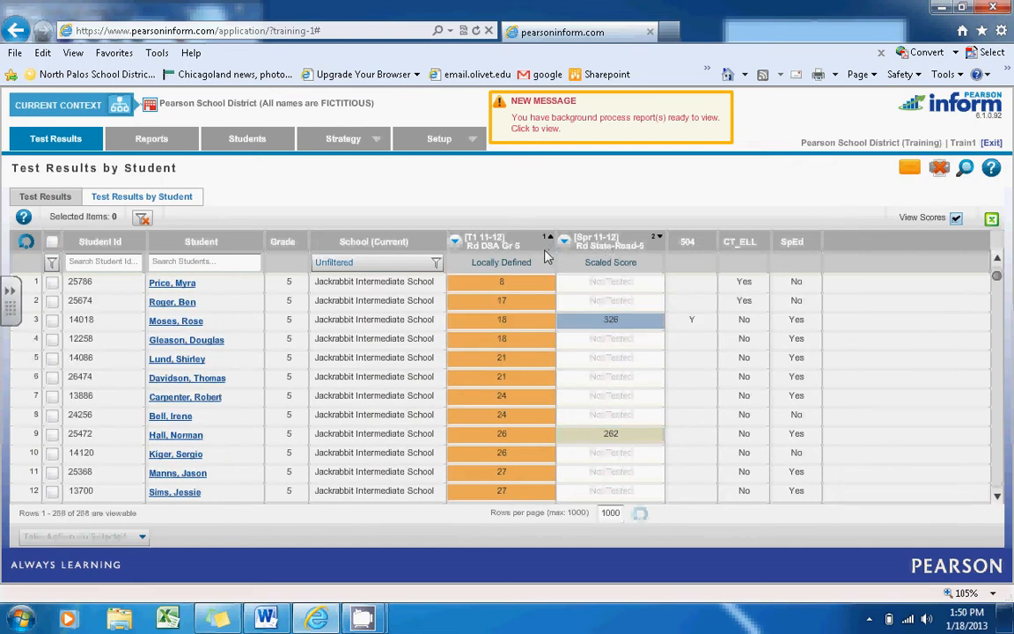
click(623, 243)
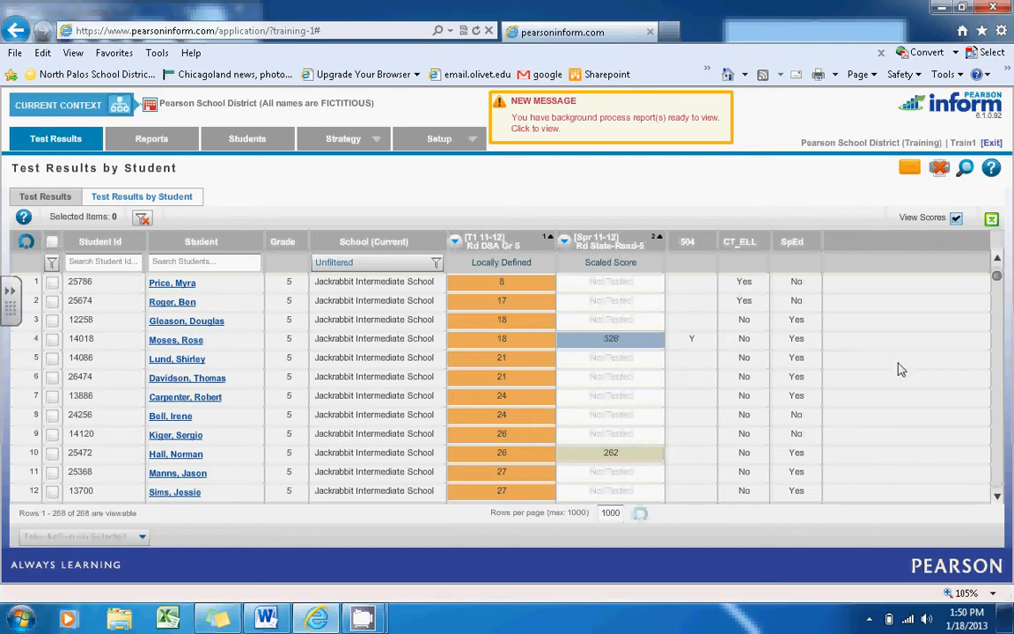
drag(996, 275, 997, 299)
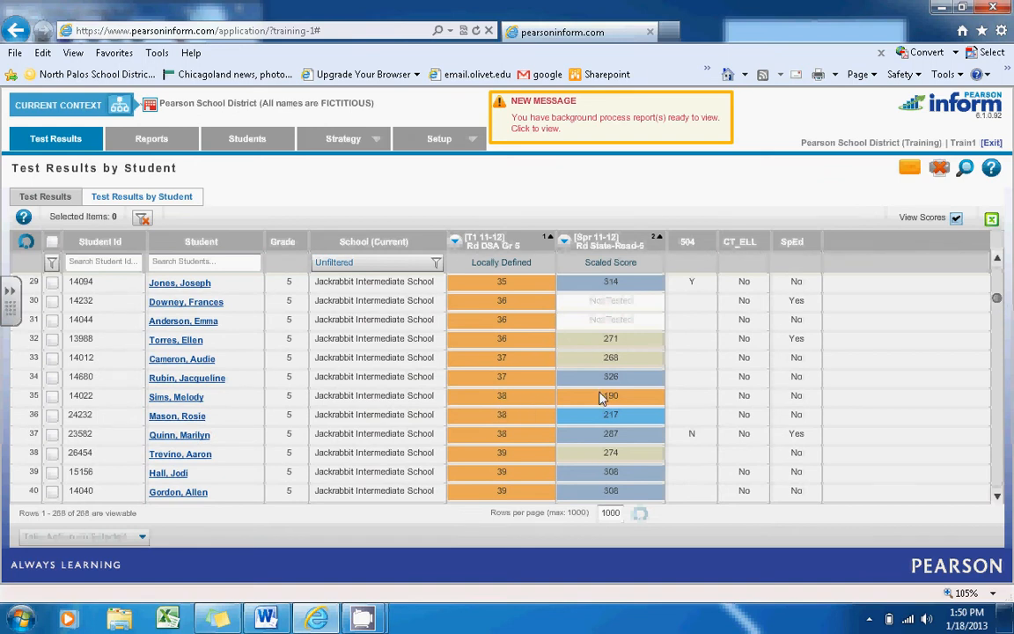
drag(999, 301, 998, 245)
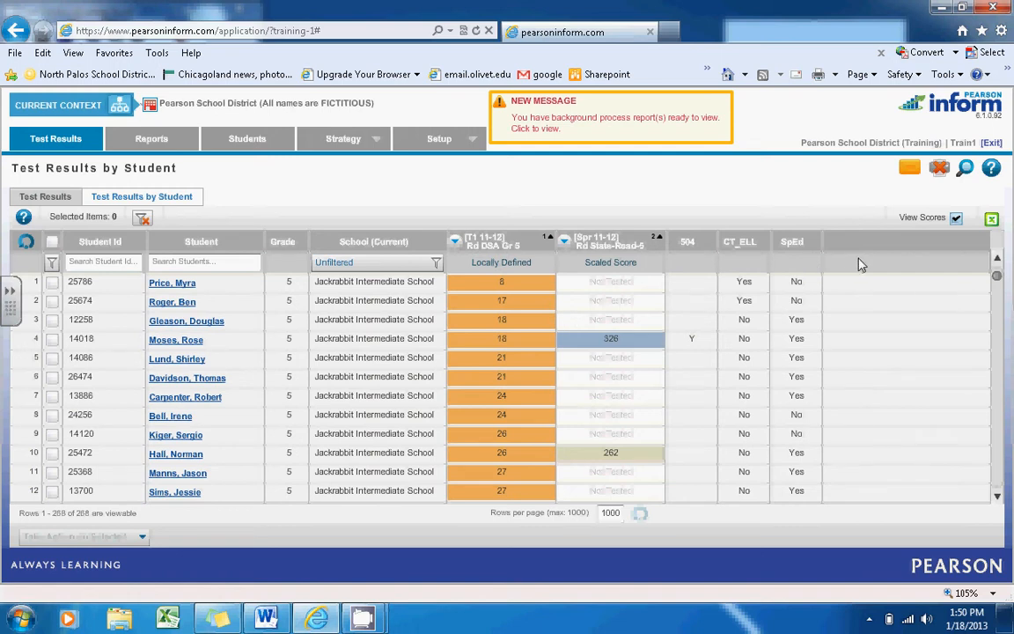
- Export the student results to an Excel file, open it to view the data, and close the workbook and downloads list
click(991, 220)
click(991, 219)
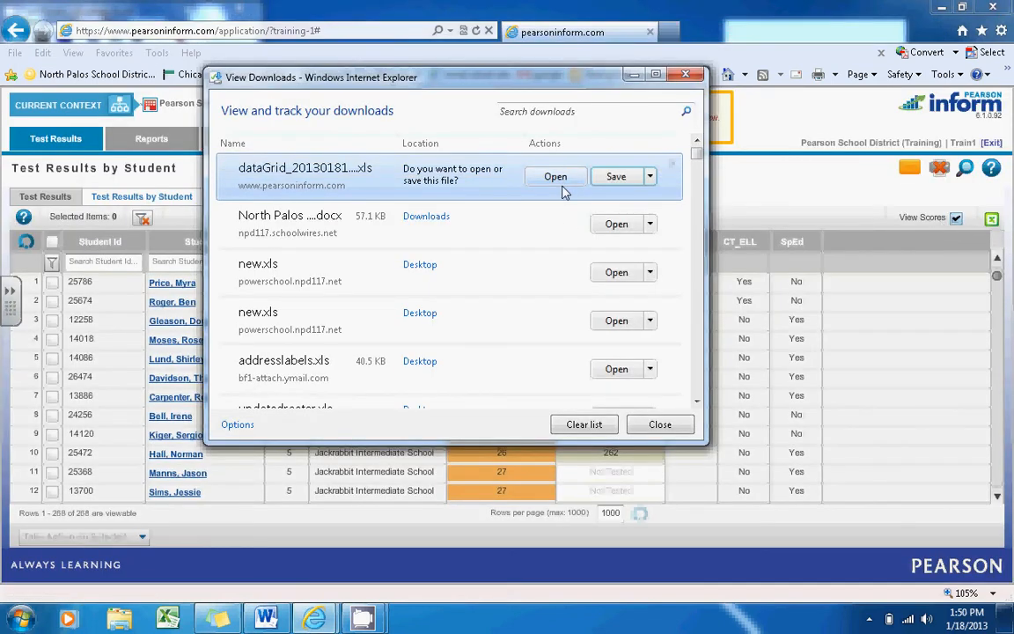
click(555, 177)
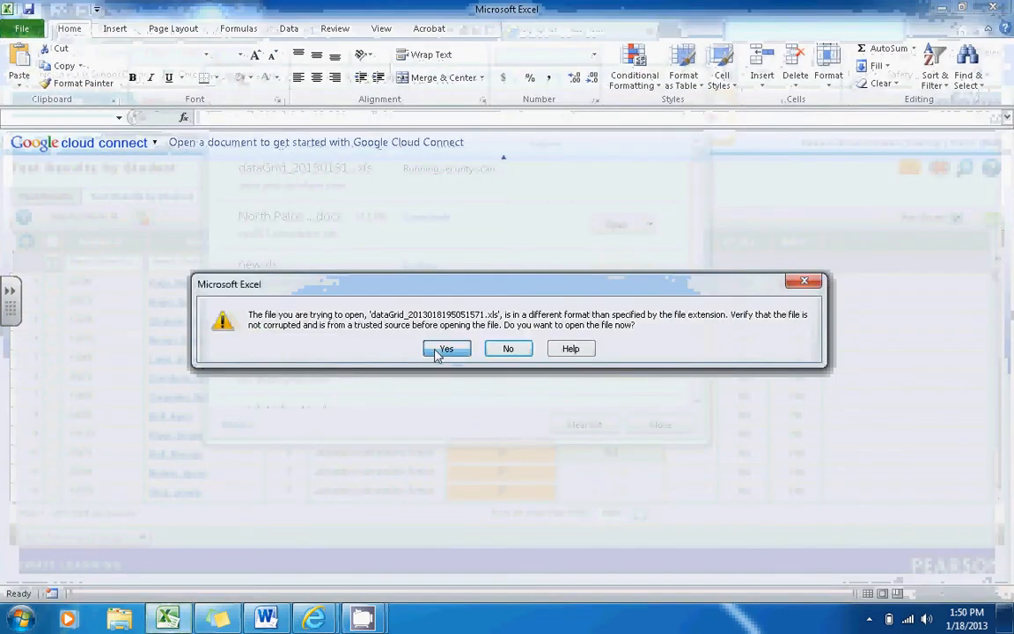
click(440, 348)
mouse_move(1001, 200)
mouse_down()
mouse_move(1001, 260)
mouse_move(1001, 183)
mouse_up()
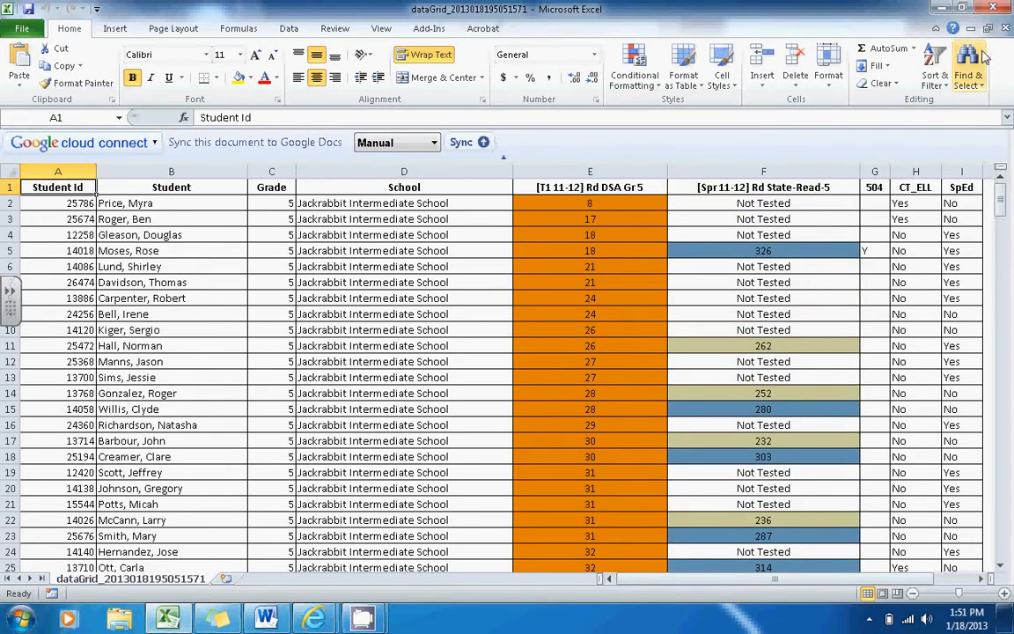
click(995, 11)
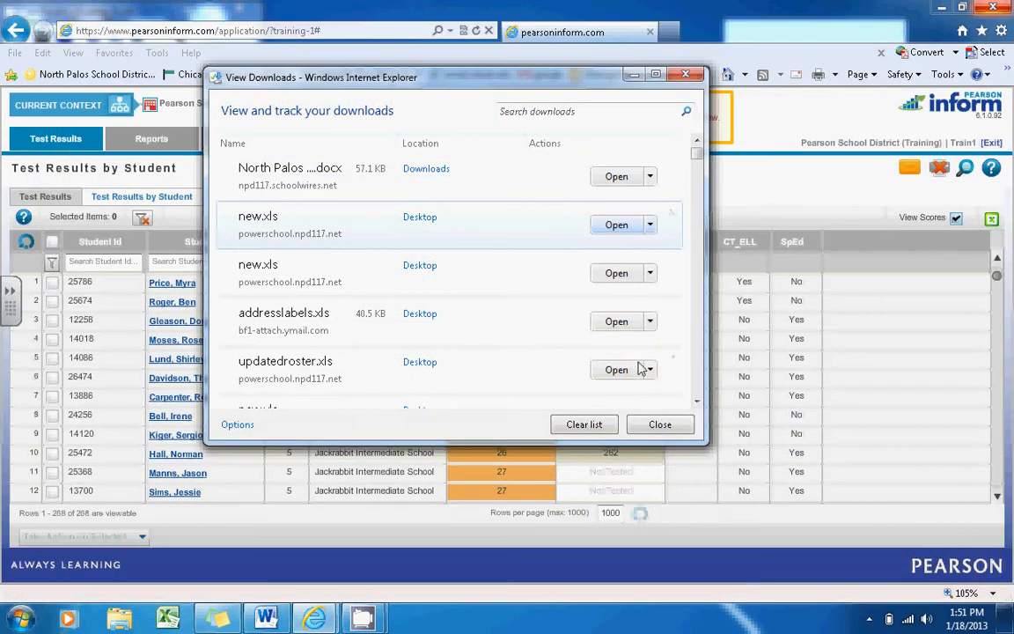
click(659, 424)
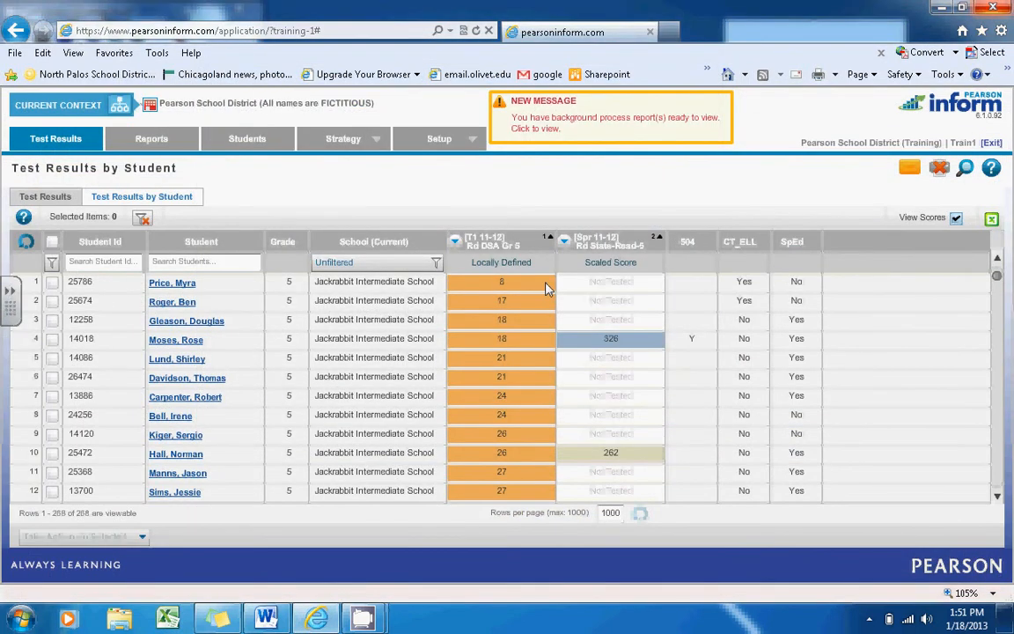
- View the profile of the fourth-listed student and return to the test results list
click(180, 340)
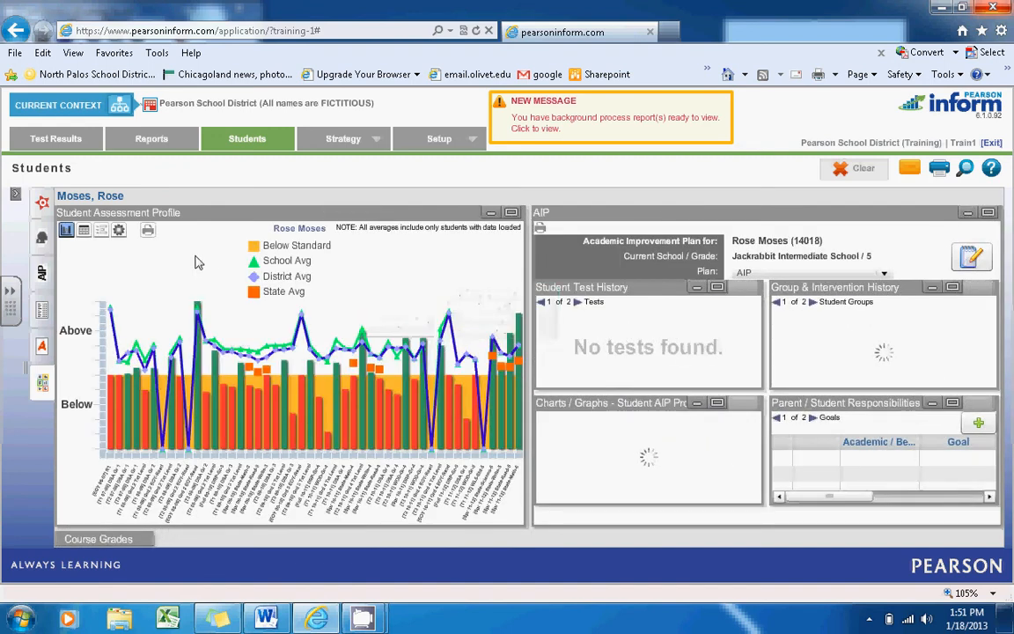
click(52, 145)
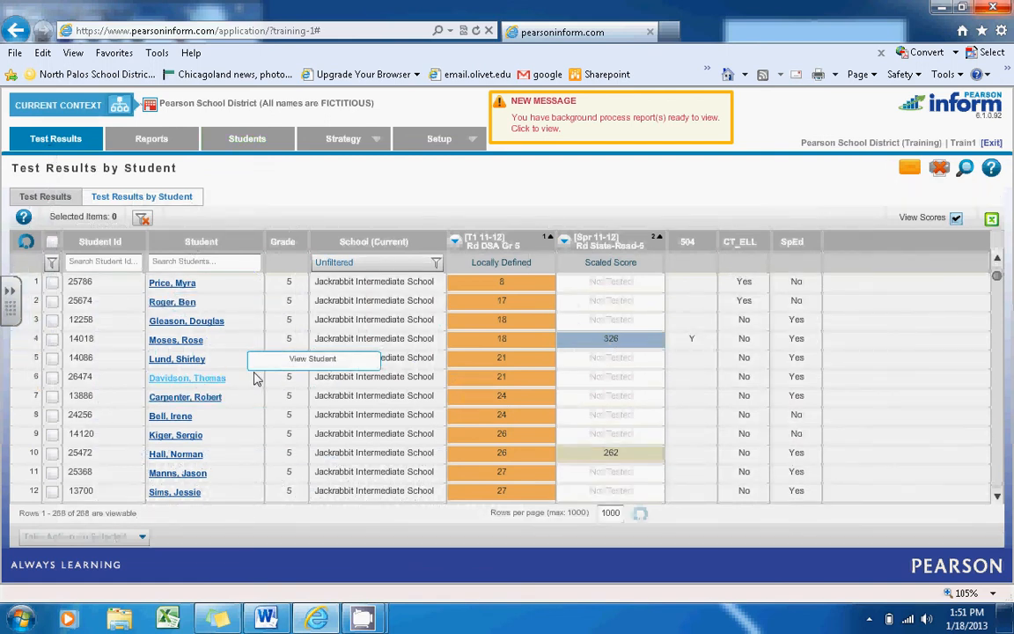
click(64, 199)
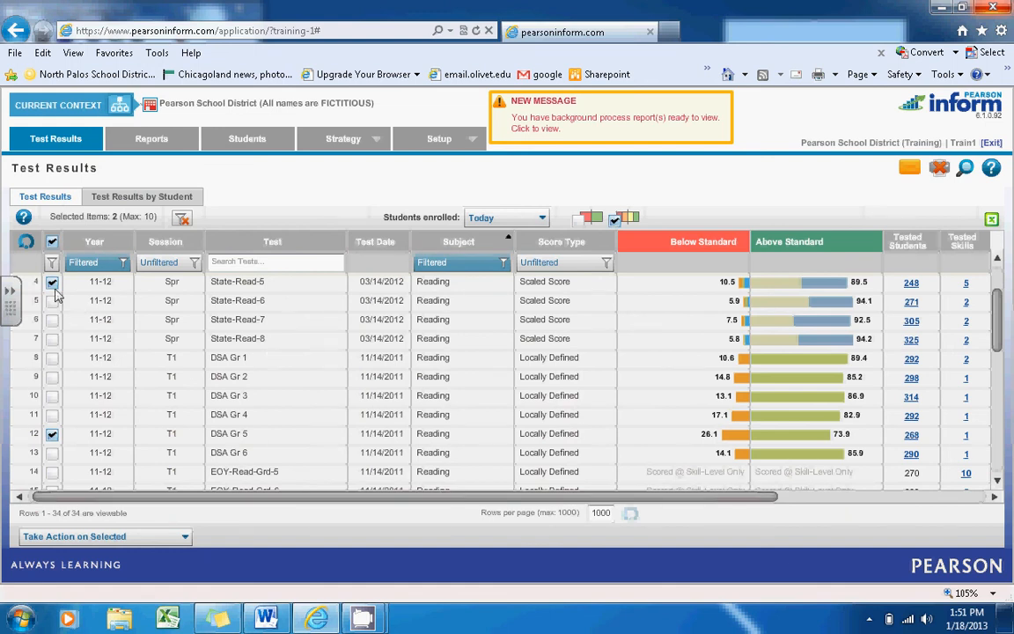
- Deselect State-Read-5 and DSA Gr 5, and open the list of students in the Below band of DSA Gr 2
click(53, 282)
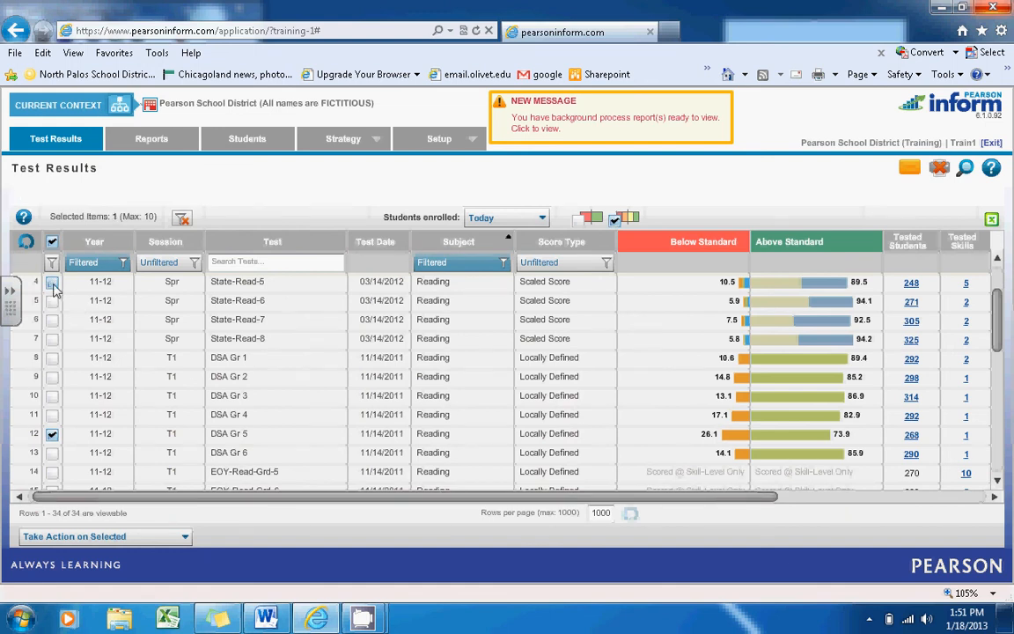
click(53, 437)
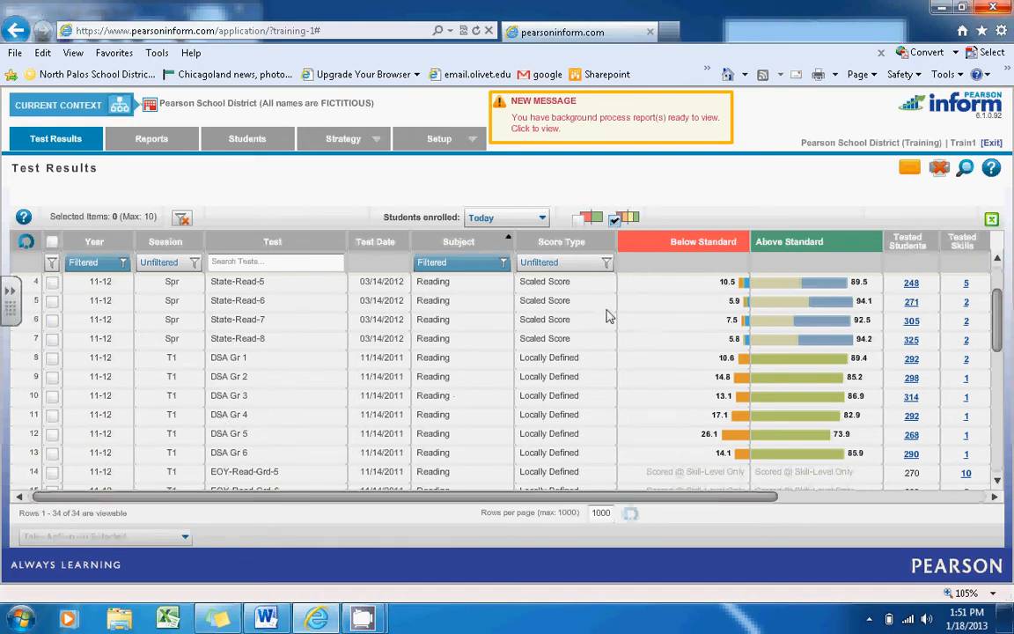
click(740, 385)
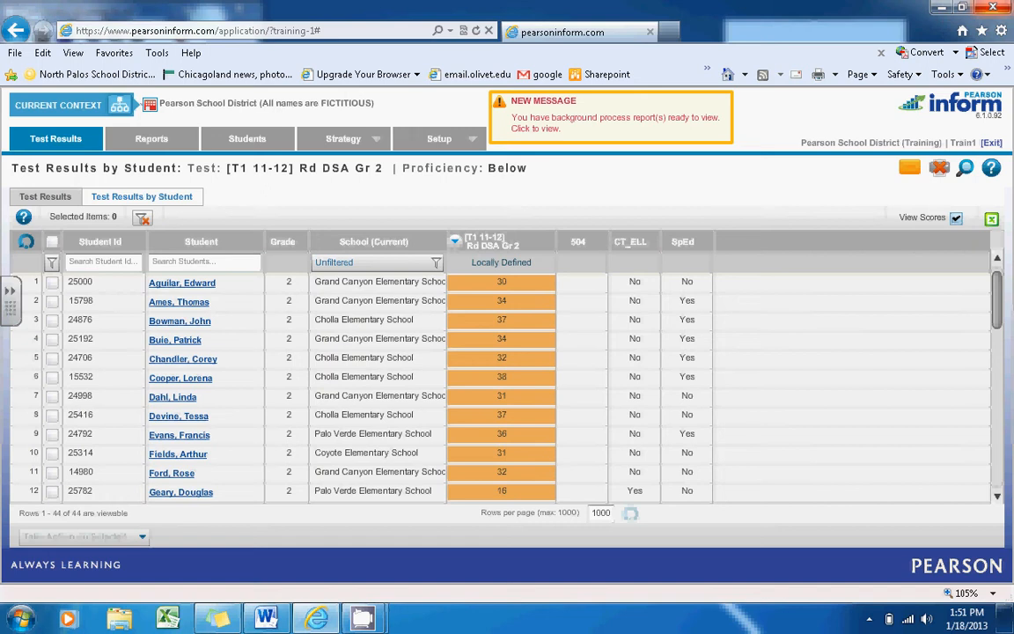
- Select the third and fourth students in the list and add them to the student group GN Assets (3)
click(52, 320)
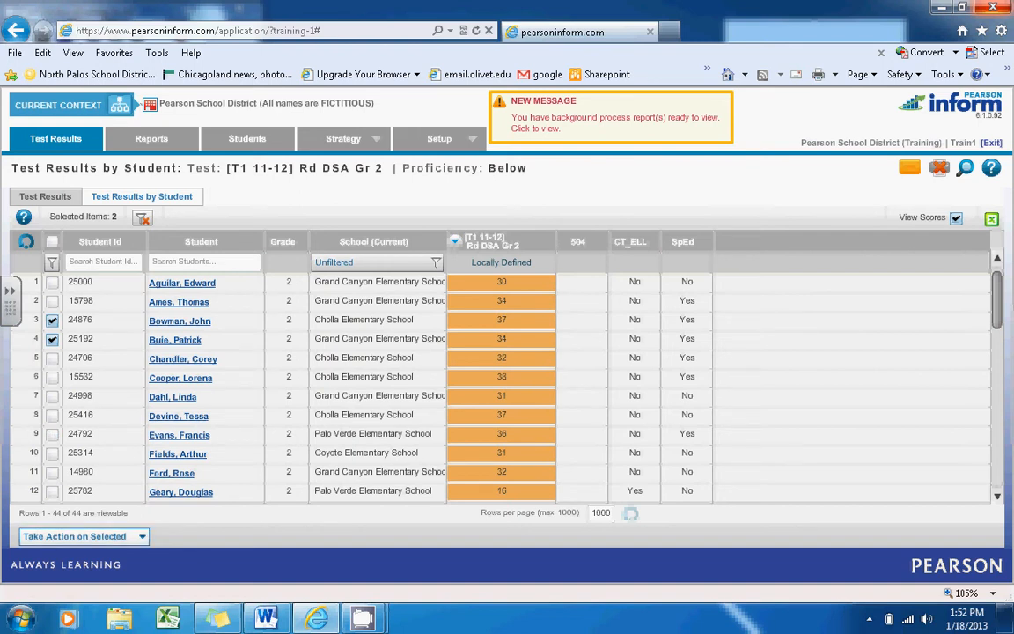
click(75, 536)
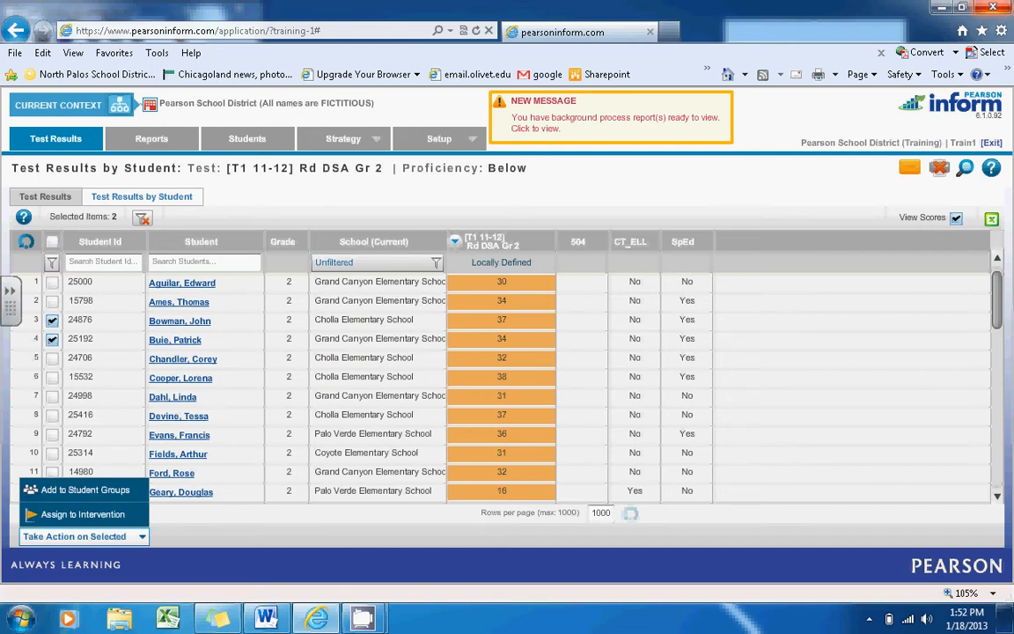
click(85, 489)
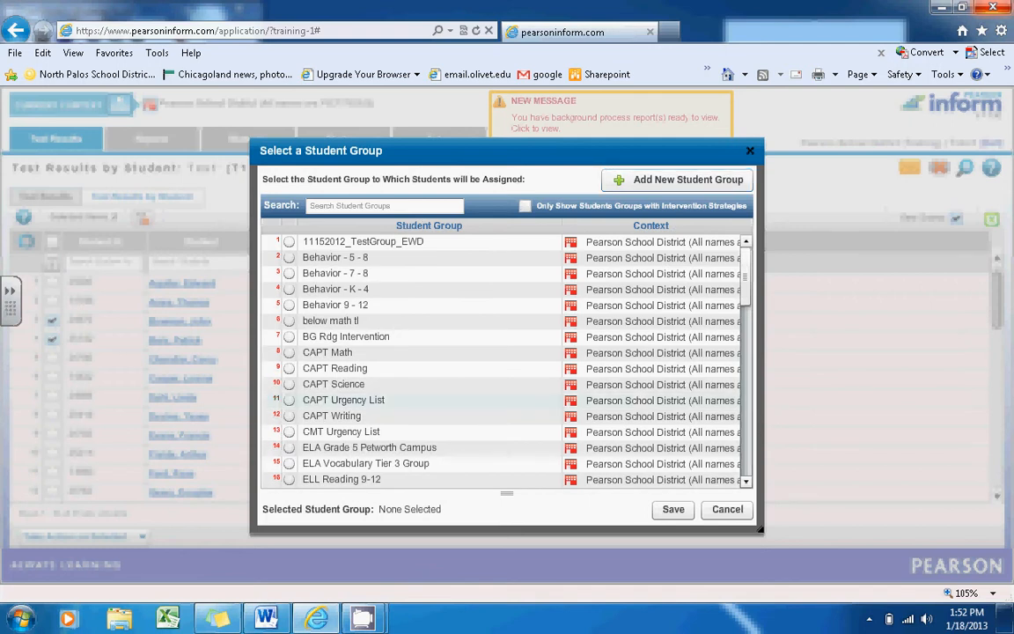
scroll(502, 360, down, 4)
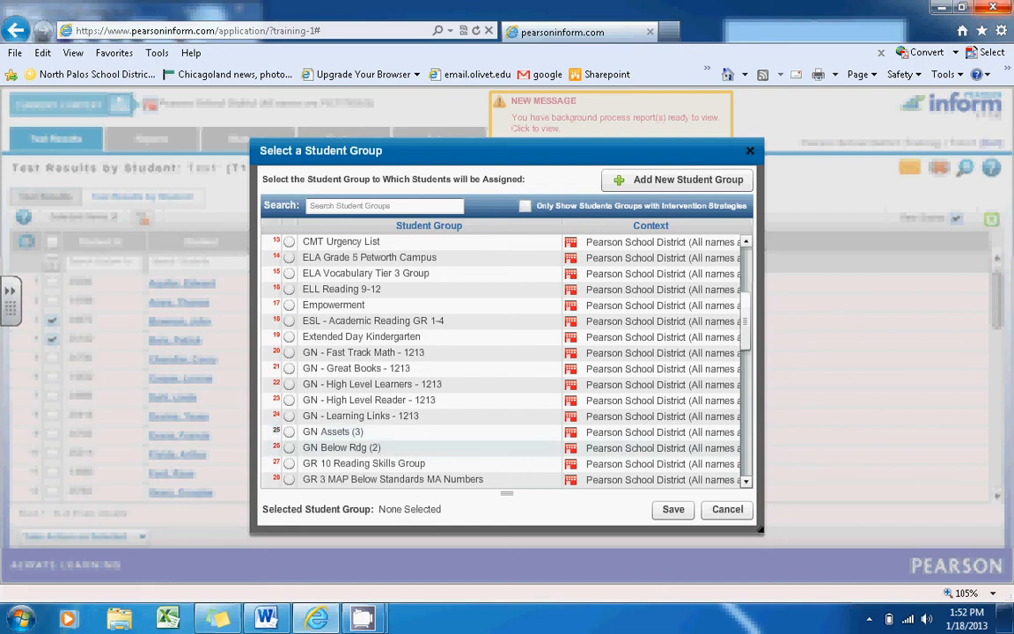
click(333, 431)
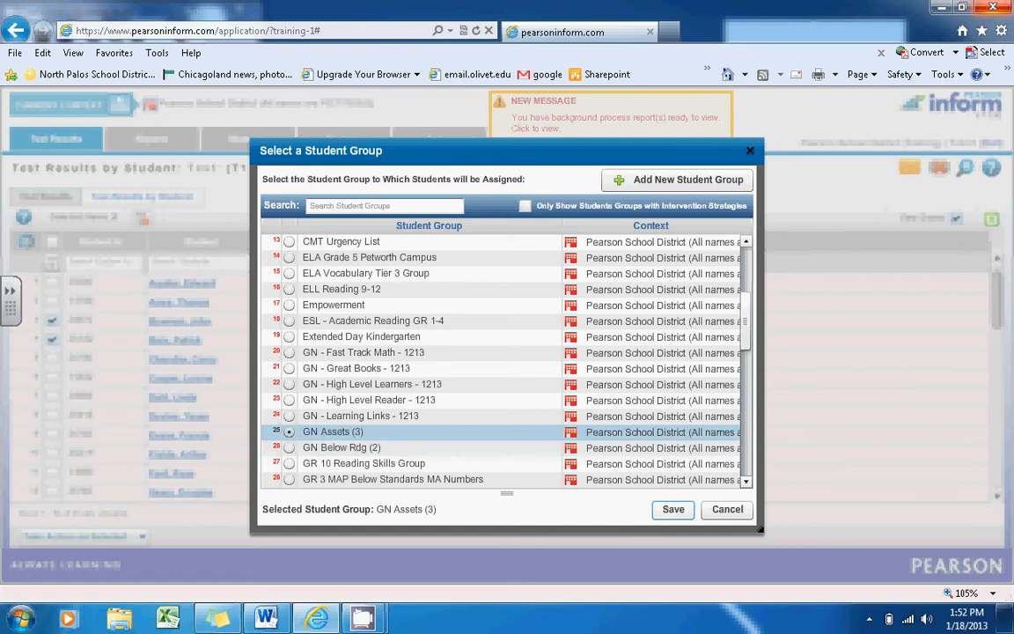
click(673, 510)
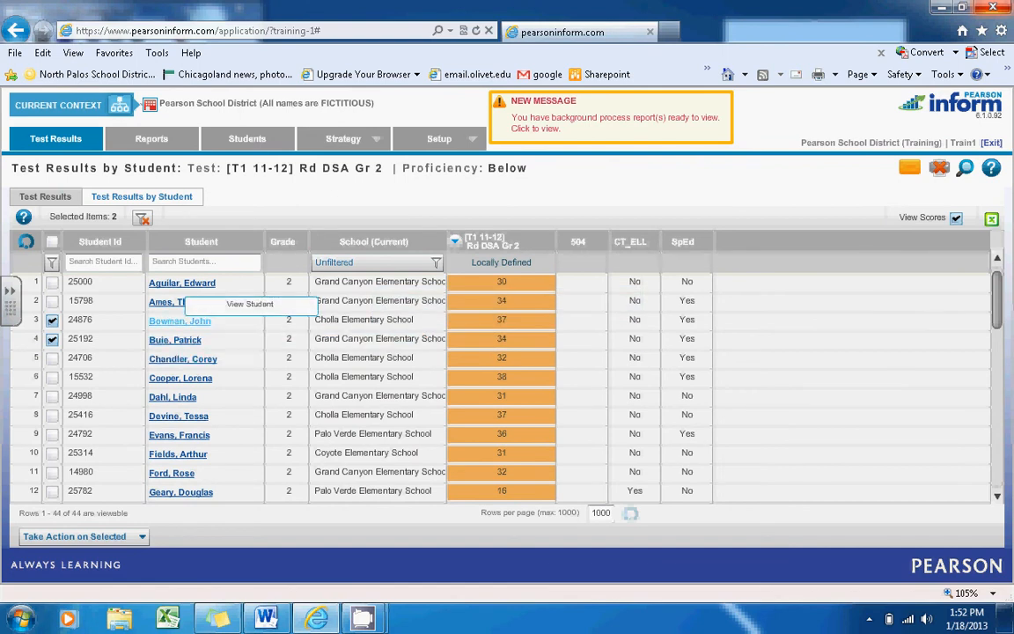
- Open the first selected student's profile and view the enlarged Group & Intervention History, showing the student groups
click(176, 321)
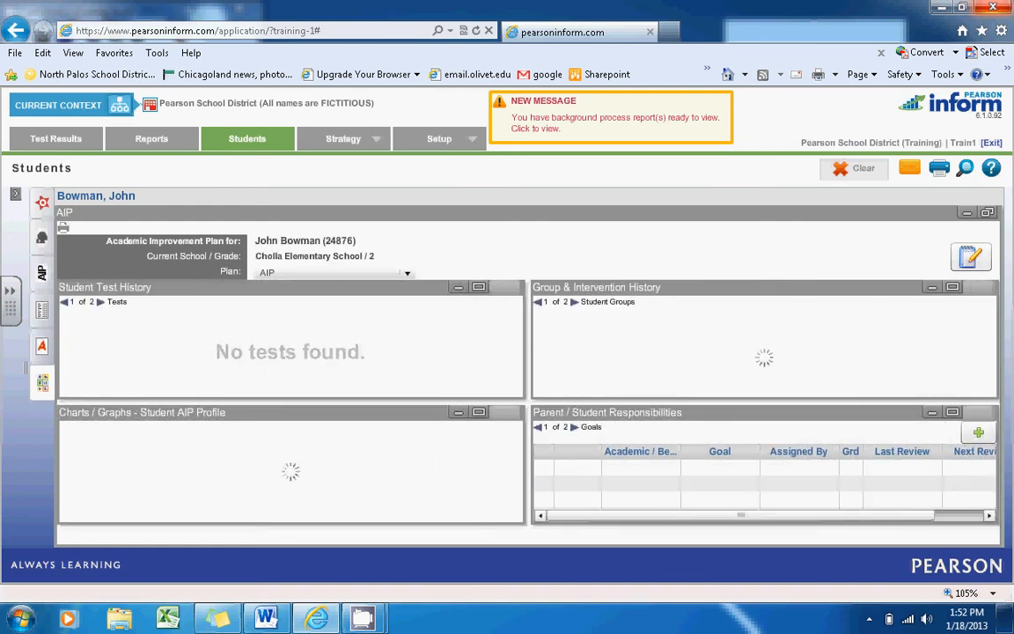
click(953, 287)
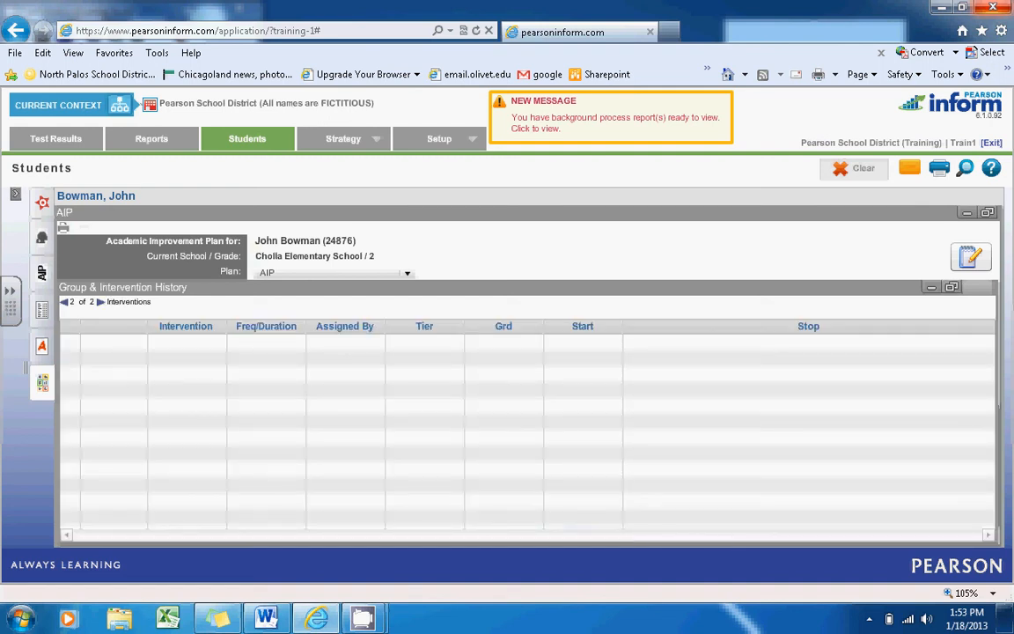
click(64, 302)
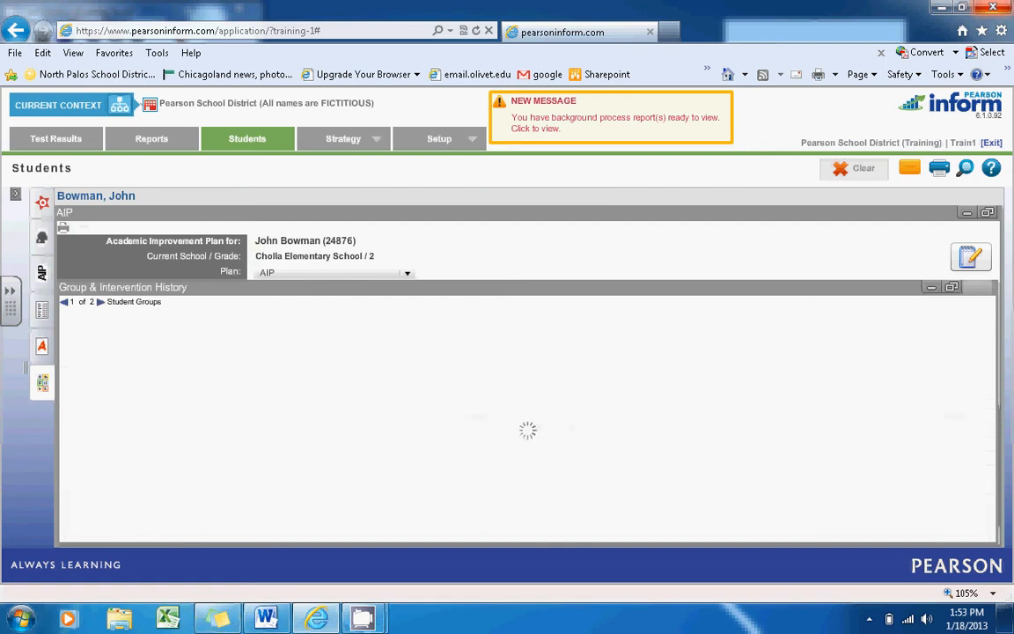
- Show both viewed students' AIPs, enlarge the grade 5 student's Group & Intervention History, and clear the student panes
click(42, 275)
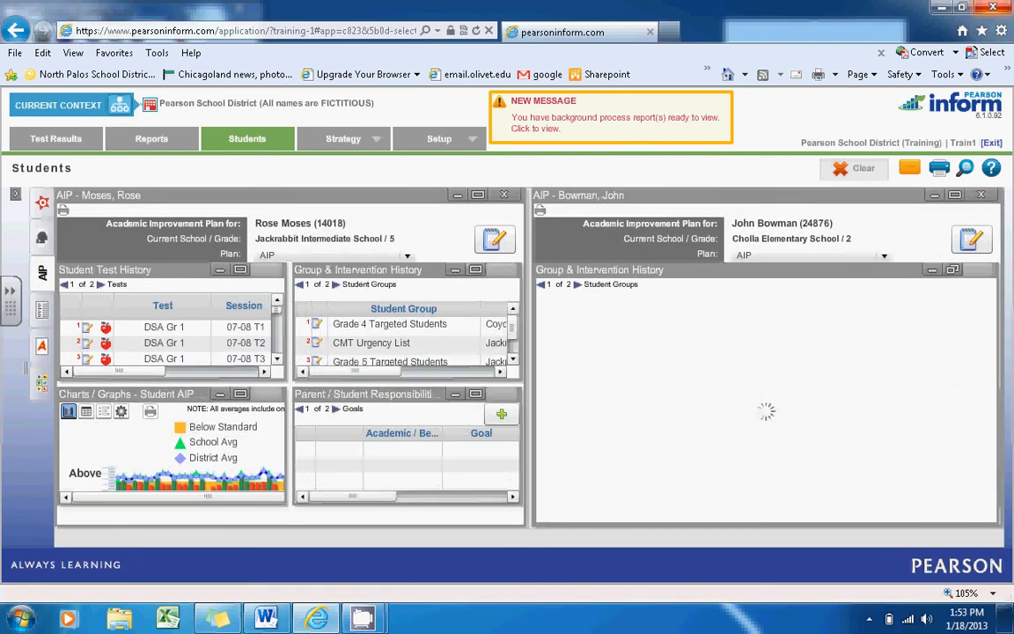
click(476, 271)
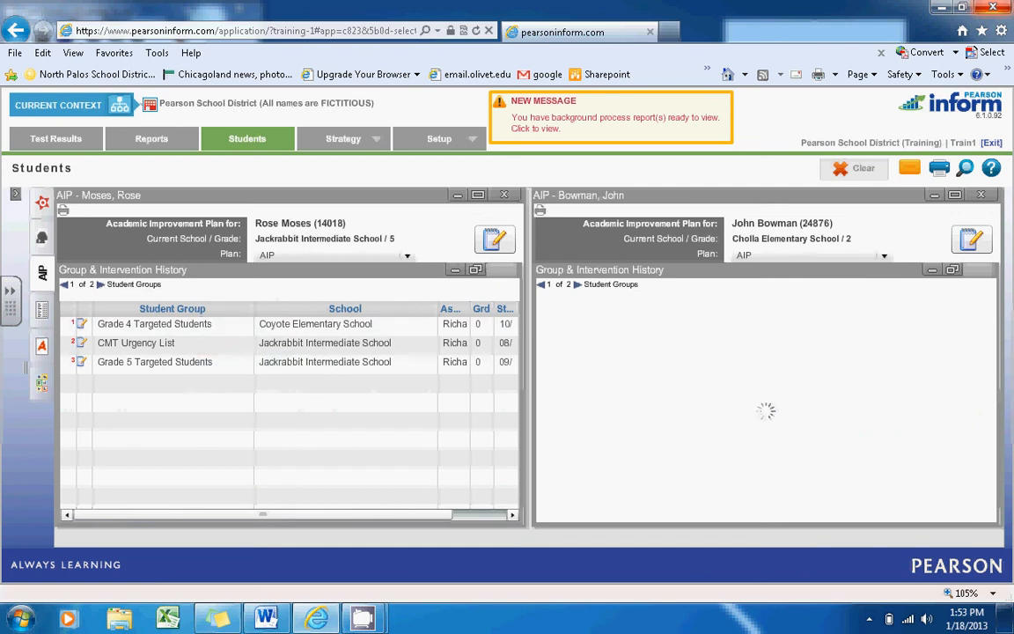
click(854, 168)
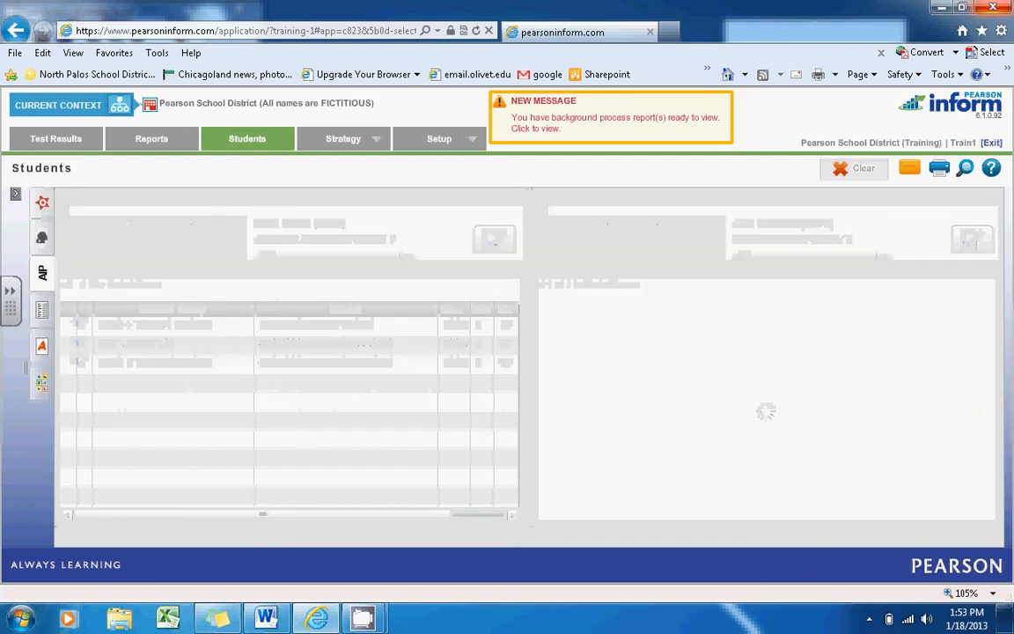
- Return to the Below-band student list and choose the intervention A-Z Repeated Reading (2) for the two selected students
click(55, 139)
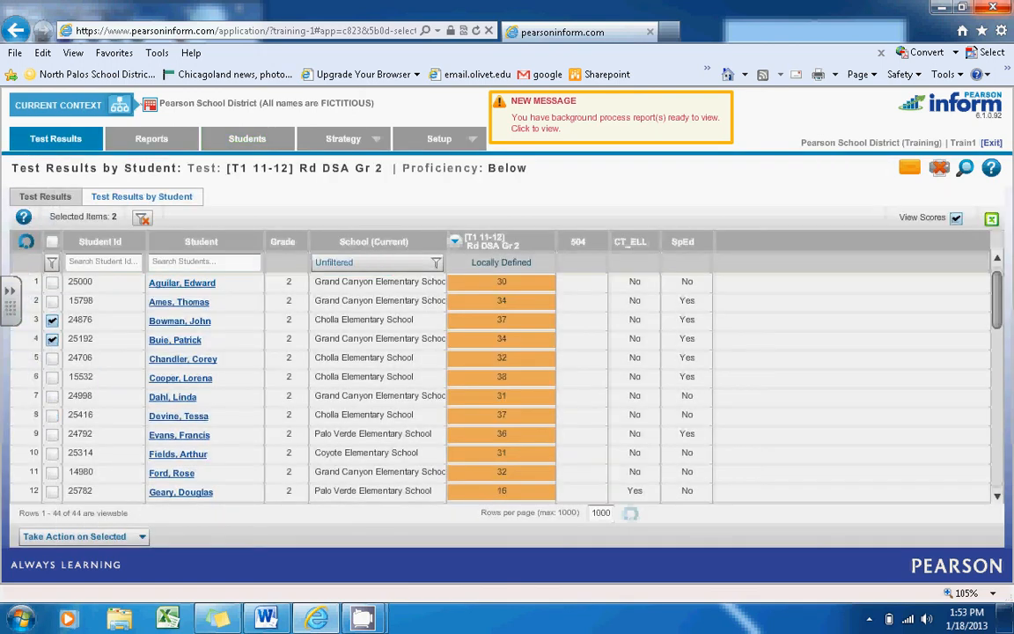
click(84, 536)
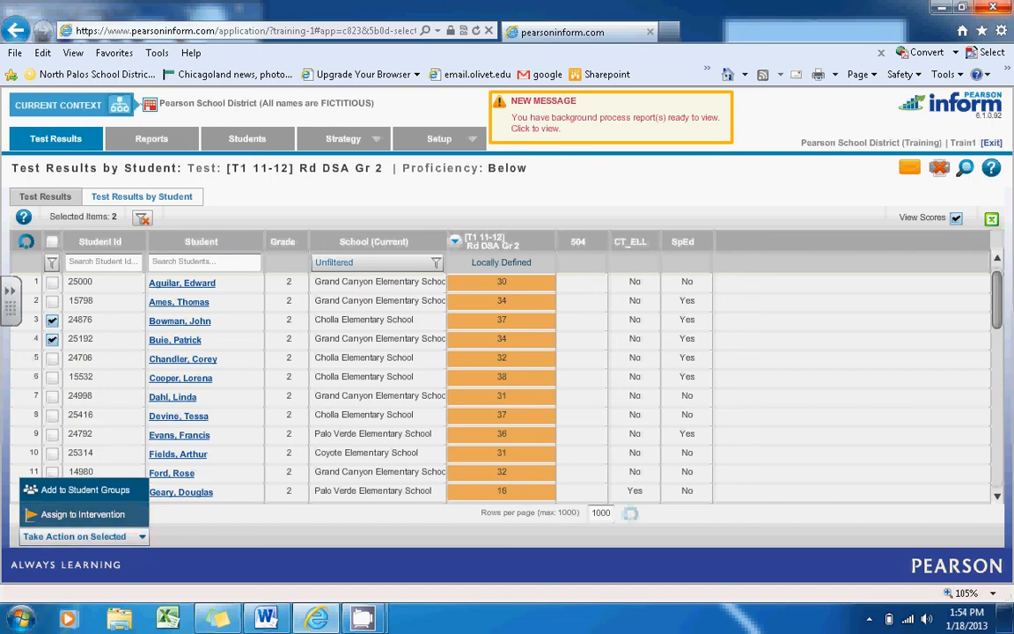
click(82, 515)
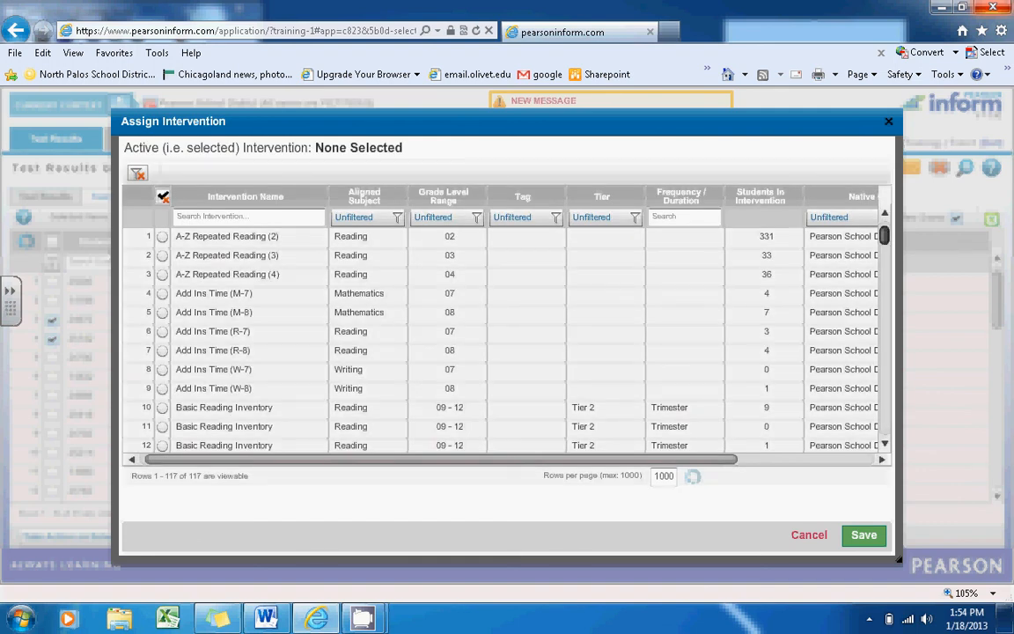
scroll(501, 344, down, 4)
scroll(502, 343, up, 4)
click(162, 236)
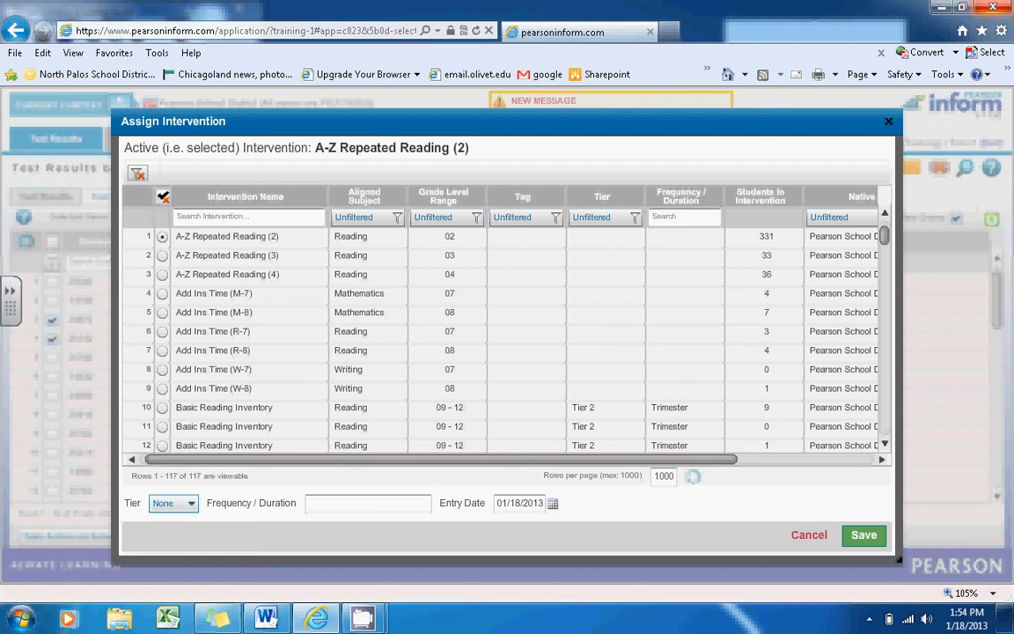
- Set the intervention's tier to Tier 2 and its frequency/duration to "3 days a week"
click(172, 503)
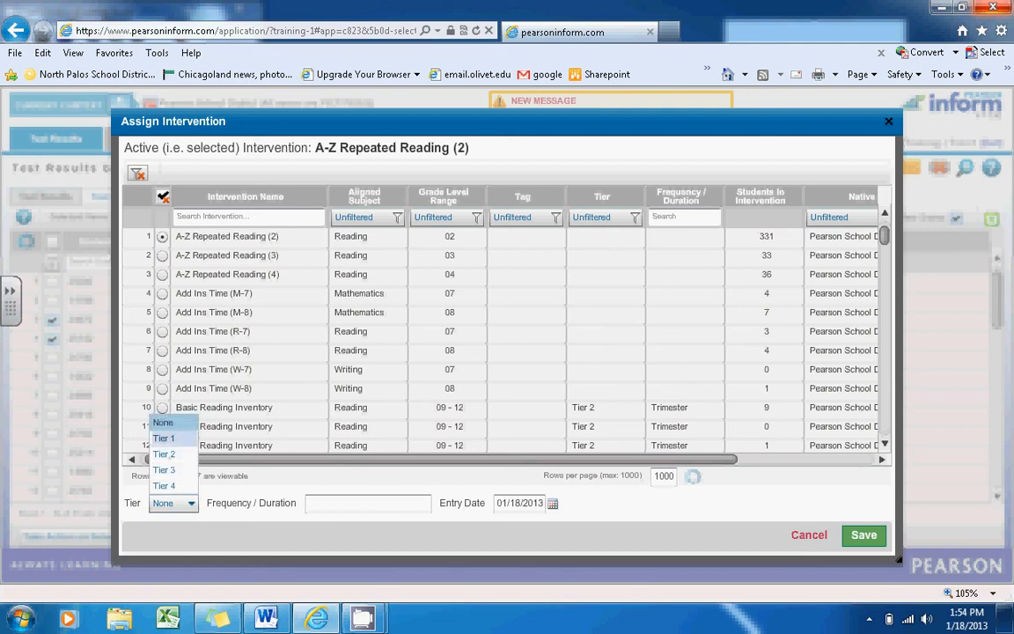
key(Return)
click(368, 502)
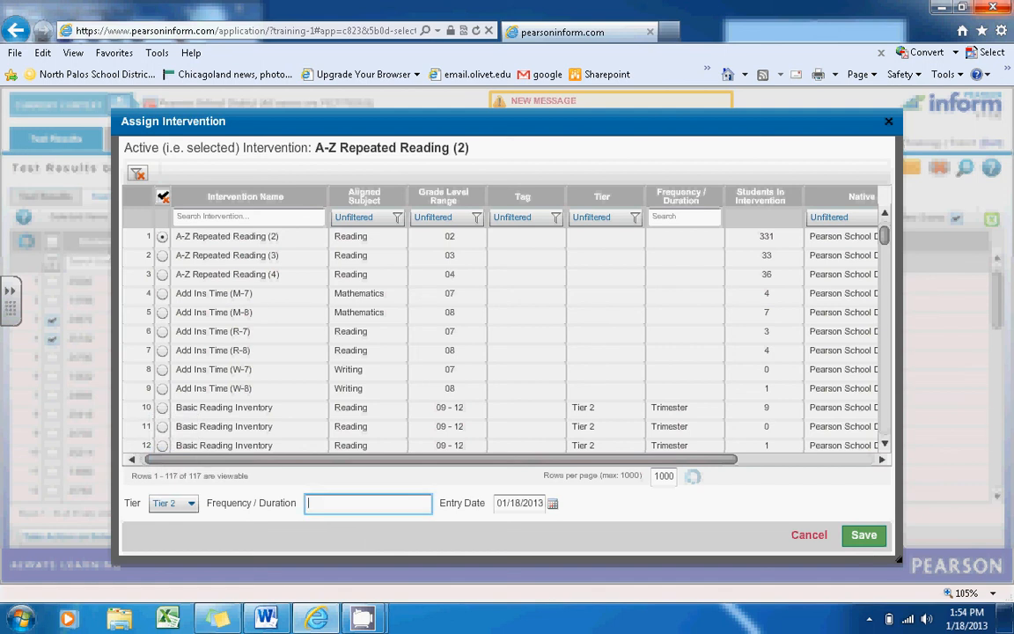
text(3 days a week)
- Set the intervention's entry date to 09/17/2012 and save the assignment
click(552, 503)
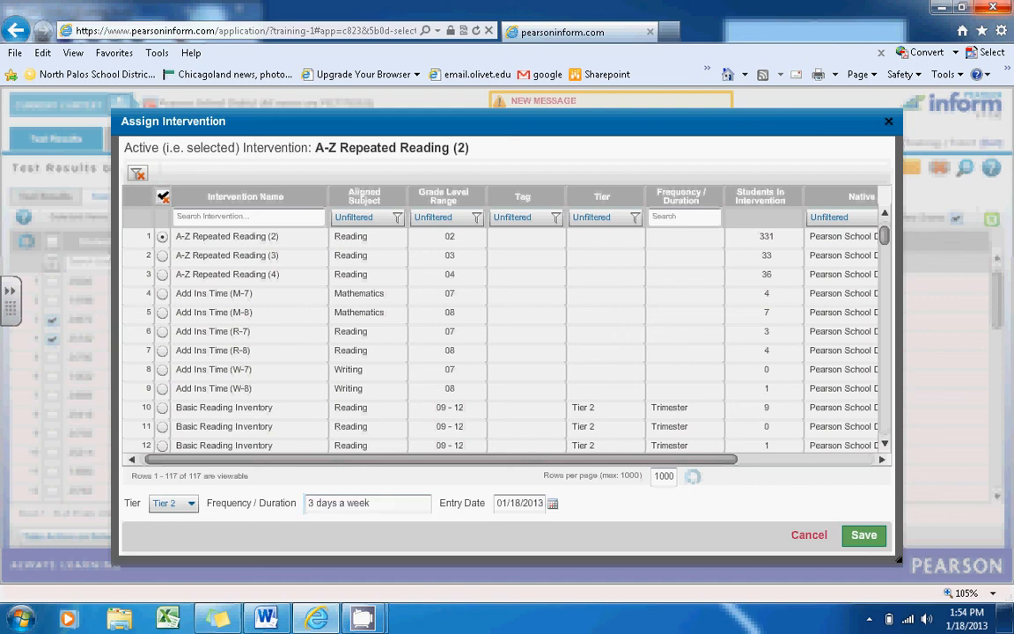
click(558, 352)
click(558, 352)
click(558, 352)
click(558, 352)
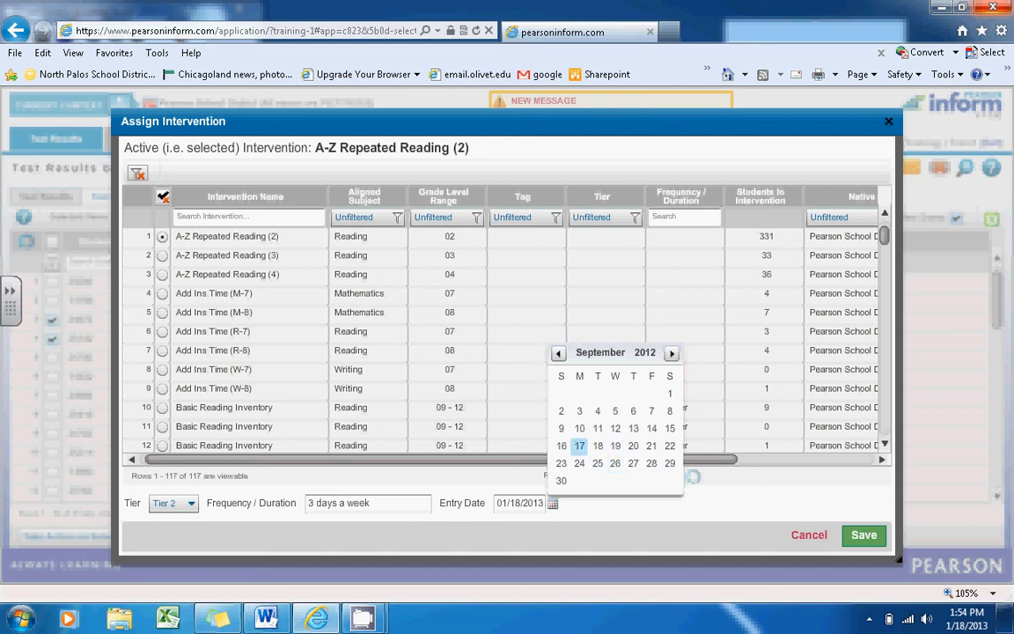
click(579, 446)
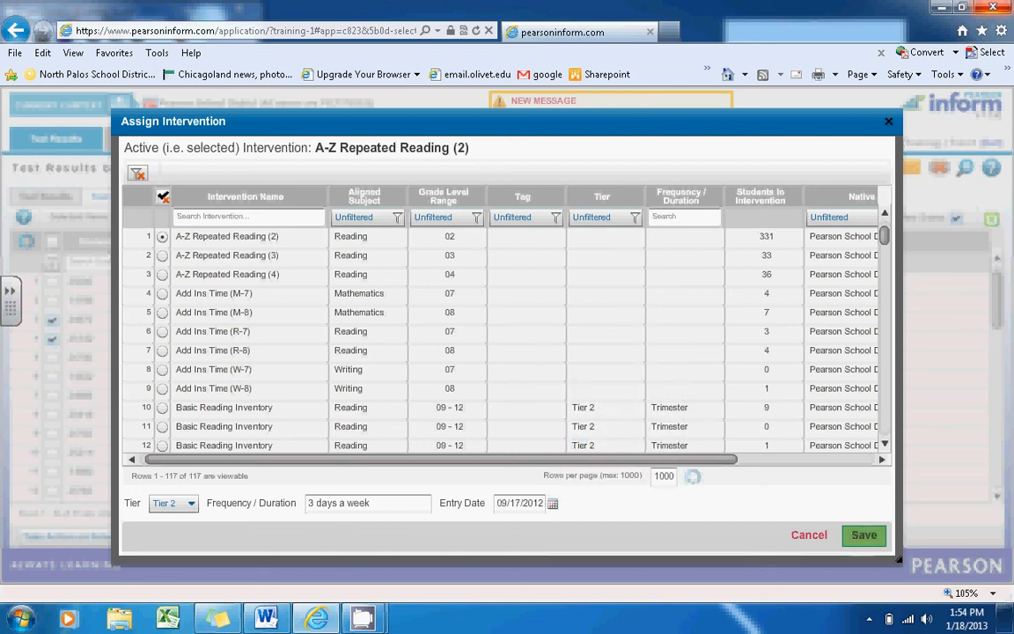
click(863, 534)
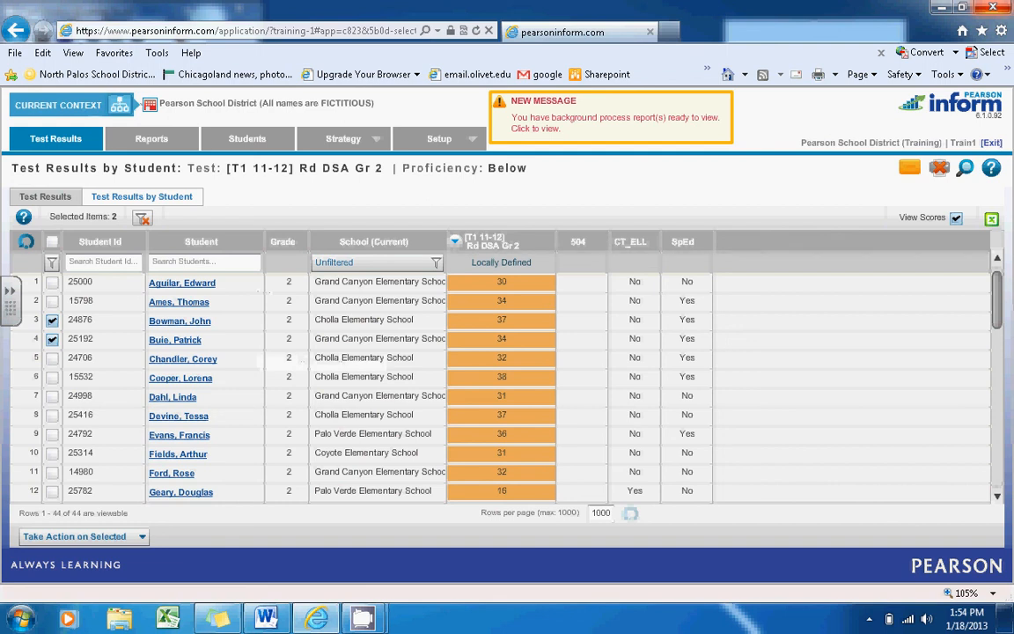
- Return to the overall test results and search for currently enrolled students by the student's last name
click(45, 196)
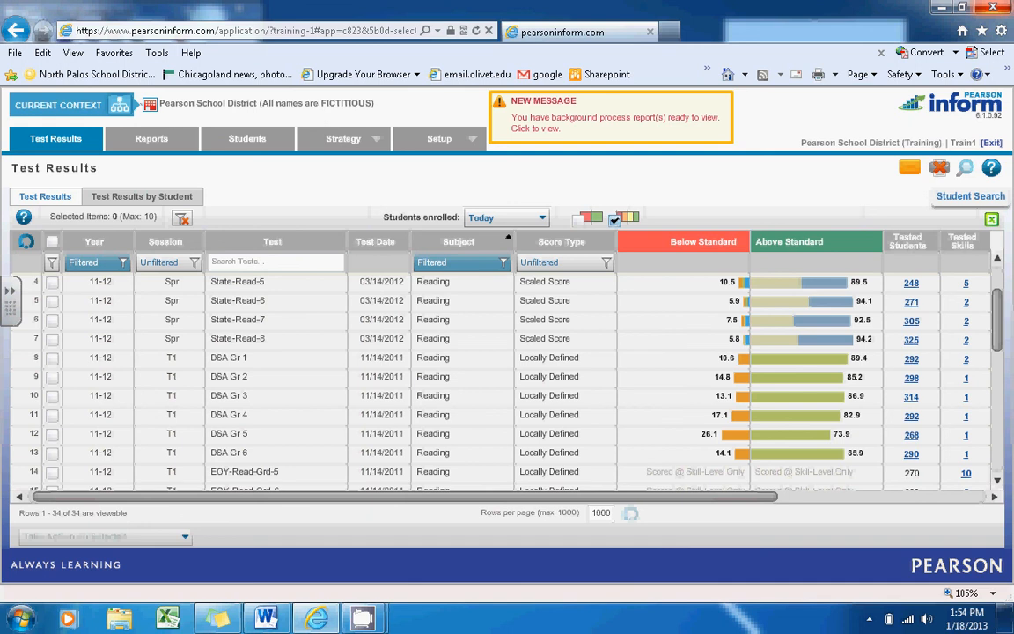
click(965, 167)
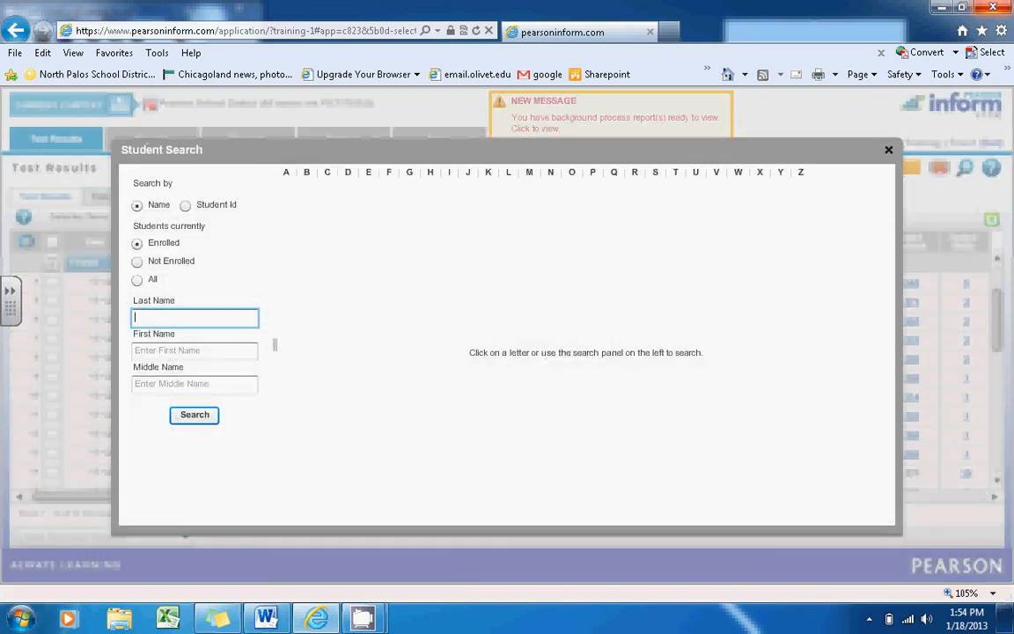
text(smith)
key(Return)
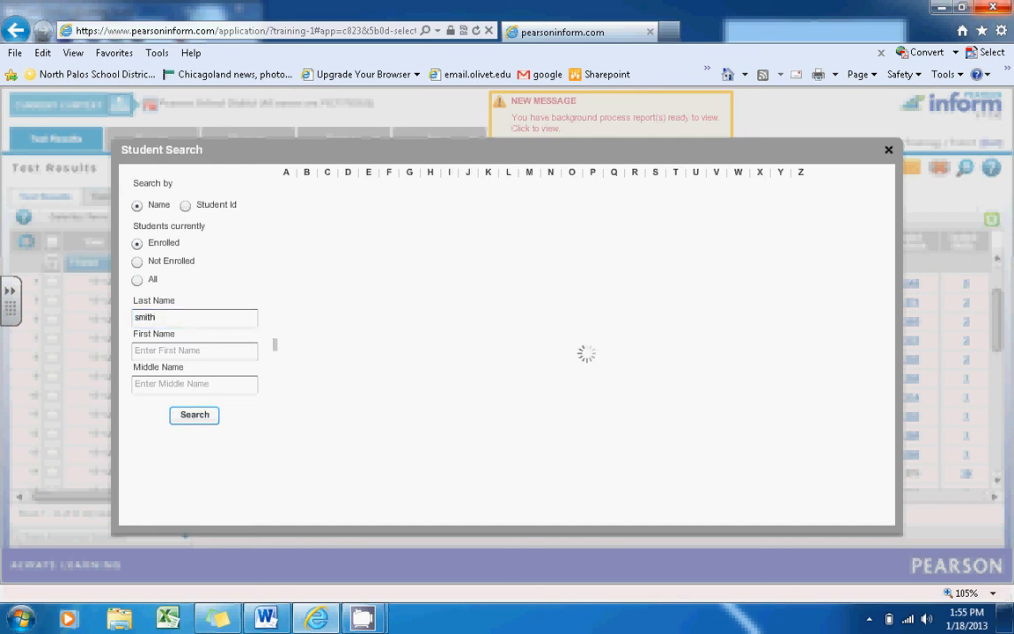